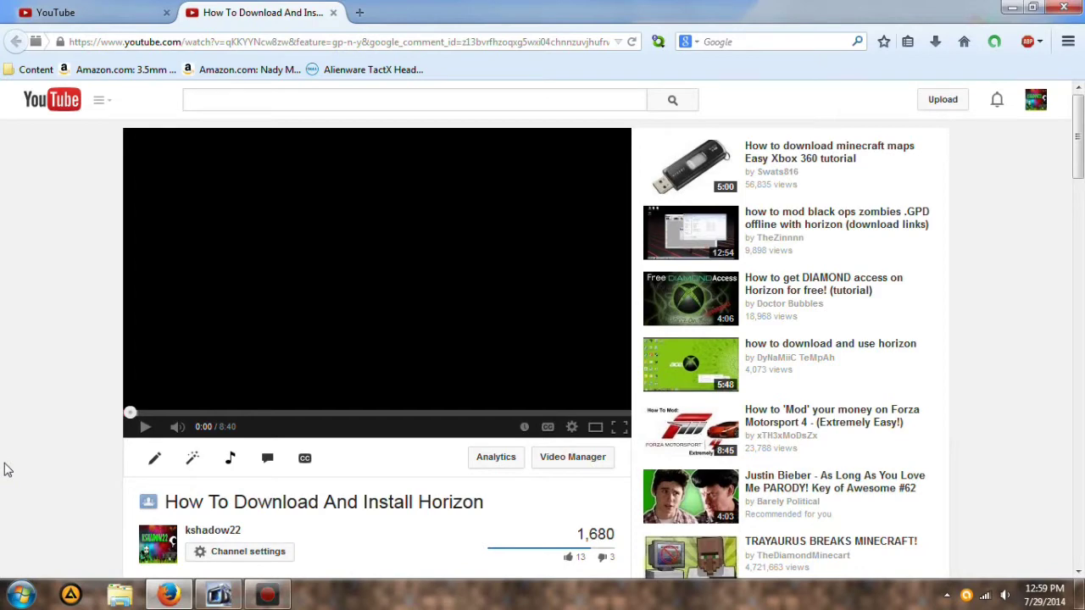
Step: Try to open xboxmb.com in the tab showing the Horizon installation video
{"action": "scroll", "coordinate": [5, 210], "scroll_direction": "down", "scroll_amount": 4}
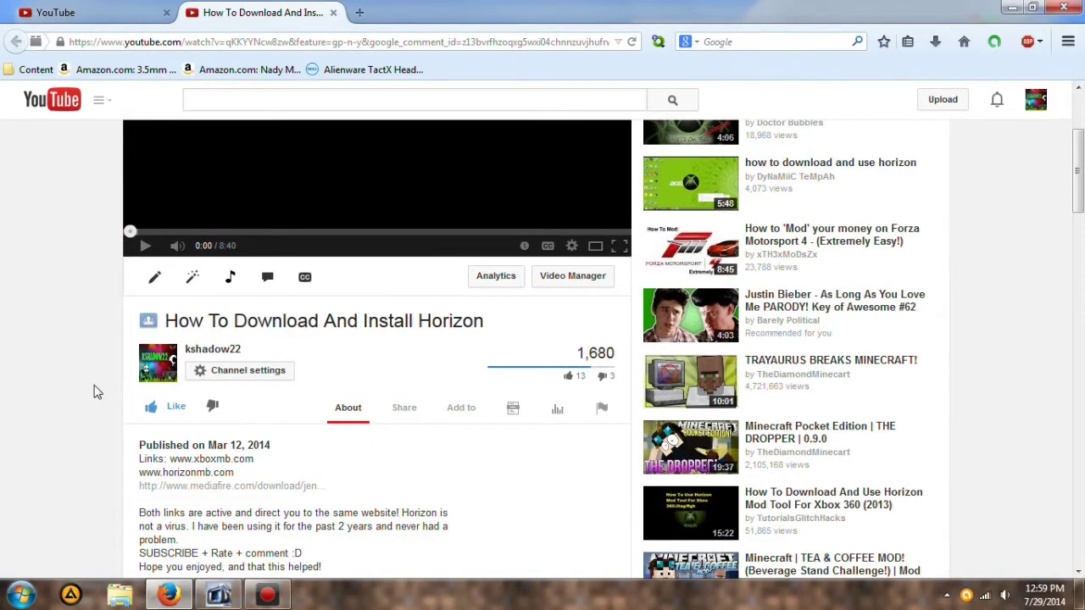
{"action": "scroll", "coordinate": [98, 391], "scroll_direction": "down", "scroll_amount": 2}
{"action": "scroll", "coordinate": [101, 392], "scroll_direction": "up", "scroll_amount": 6}
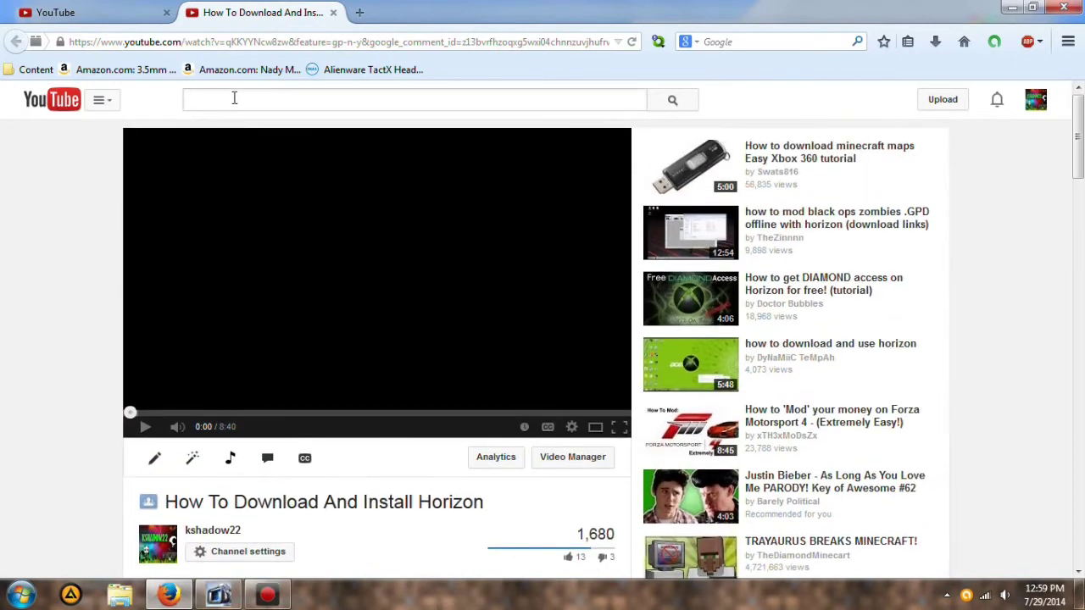
{"action": "left_click", "coordinate": [313, 42]}
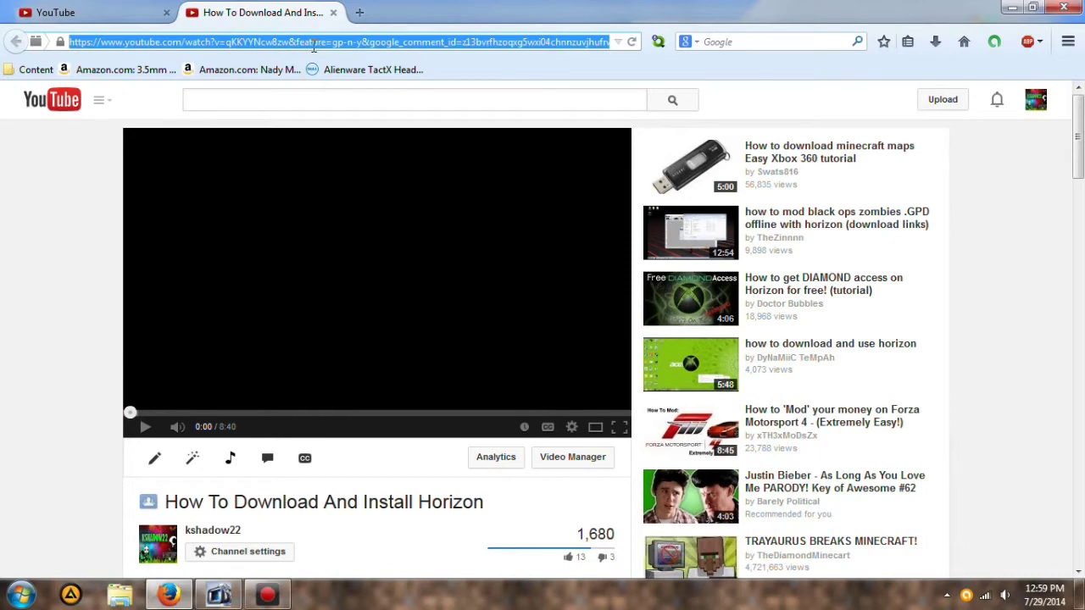
{"action": "type", "text": "xboxmb.com/"}
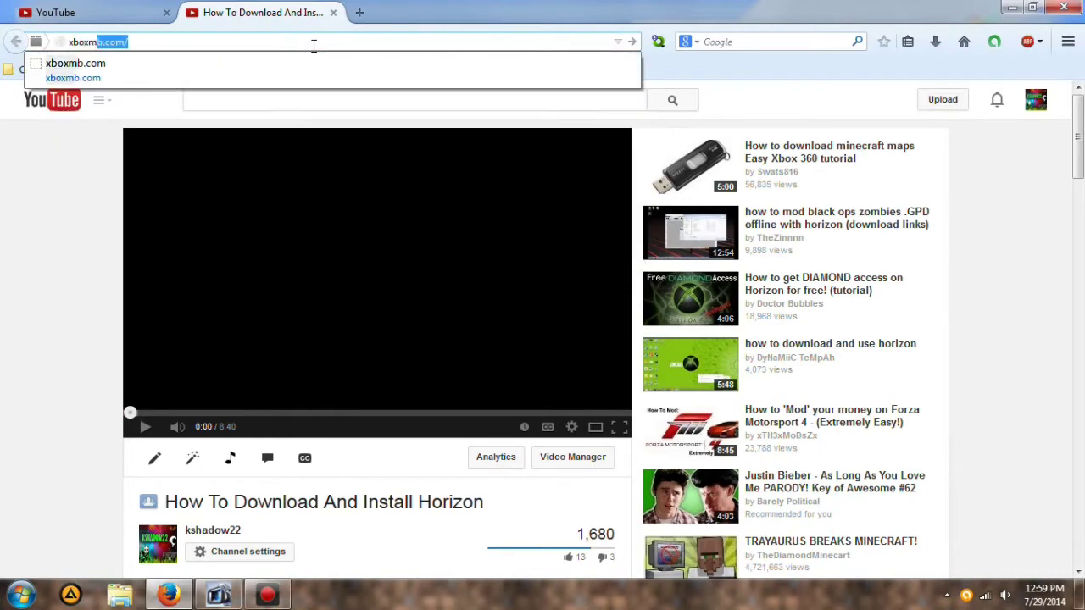
{"action": "key", "text": "Return"}
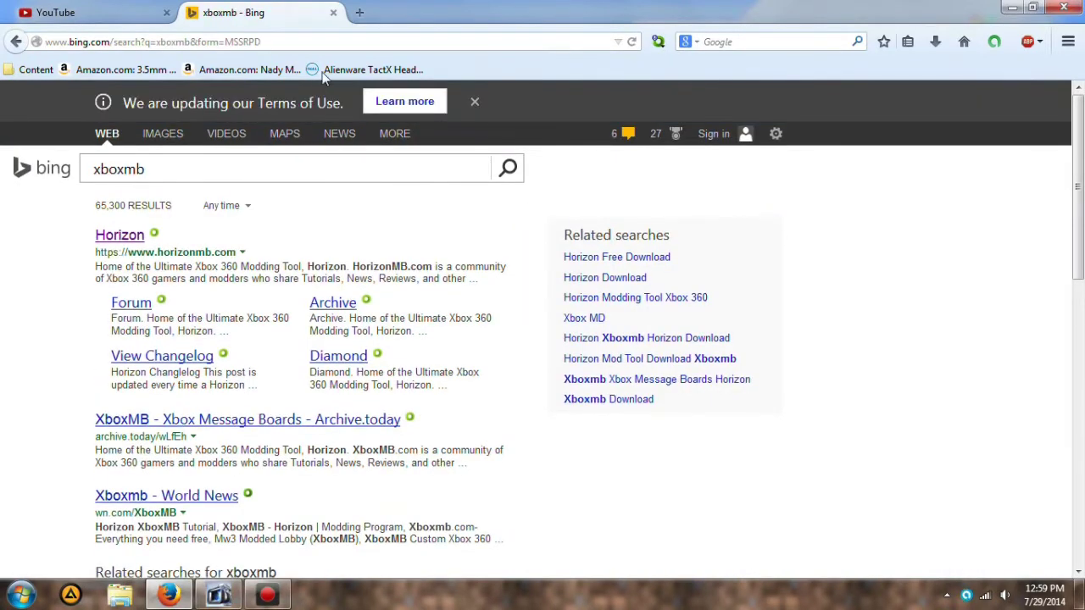
{"action": "left_click", "coordinate": [337, 43]}
{"action": "key", "text": "ctrl+a"}
{"action": "type", "text": "xbox"}
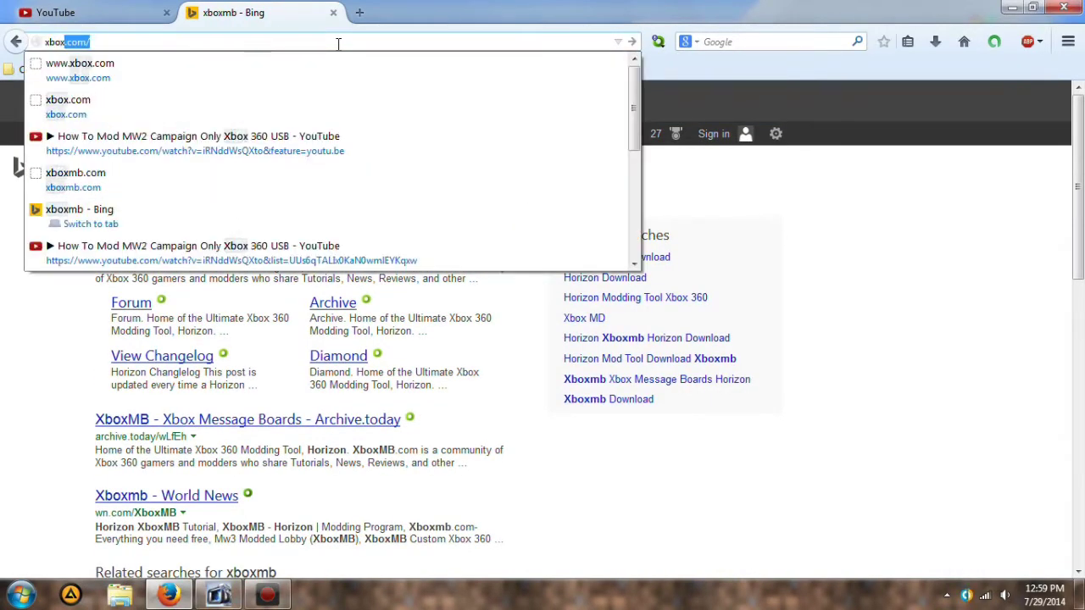
{"action": "type", "text": "mb.co"}
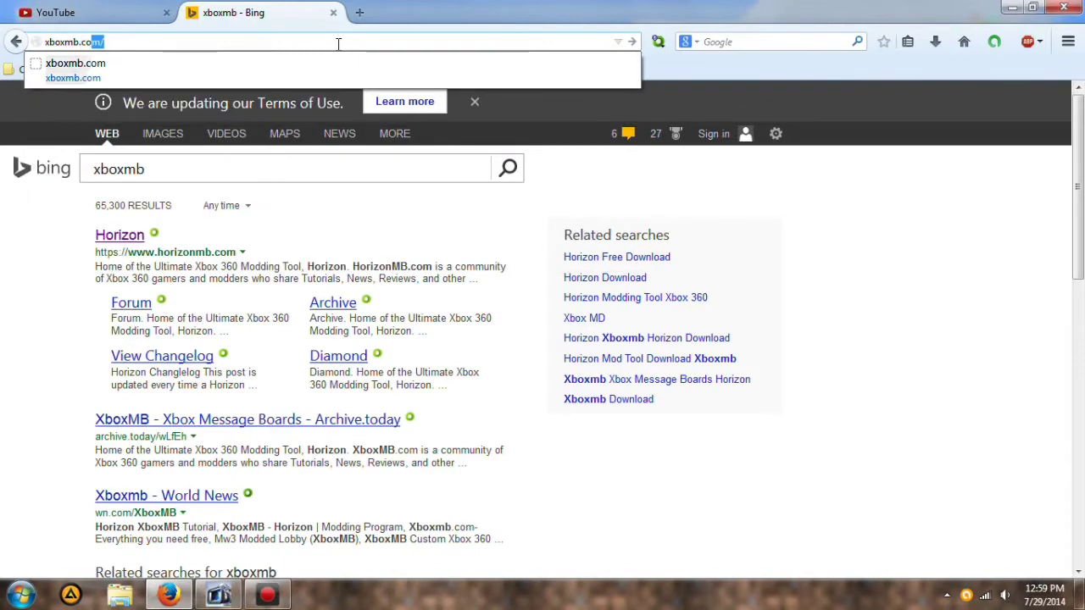
{"action": "key", "text": "Return"}
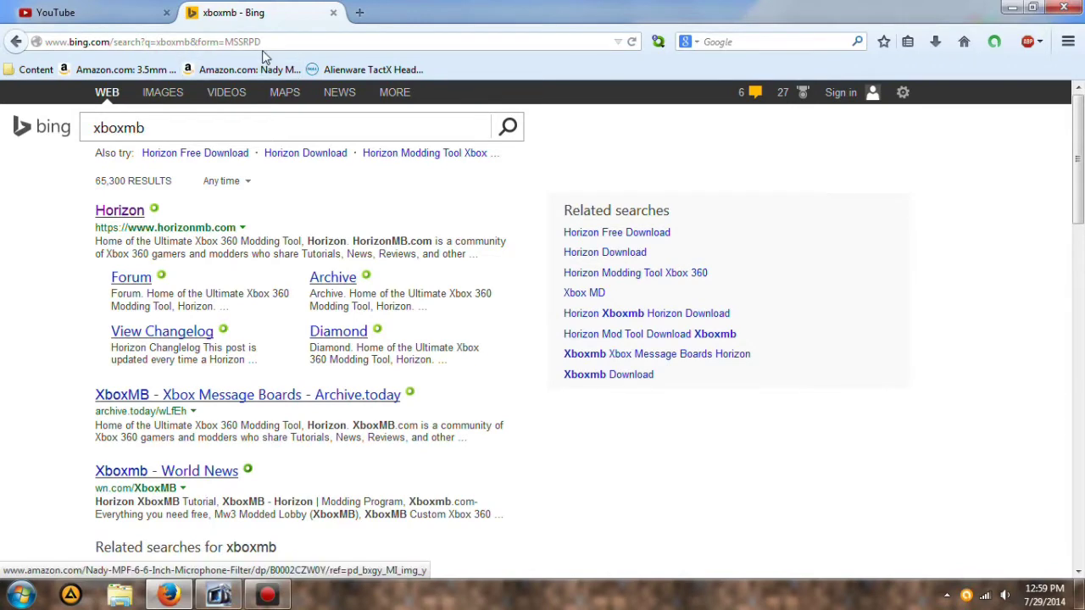
{"action": "left_click", "coordinate": [179, 42]}
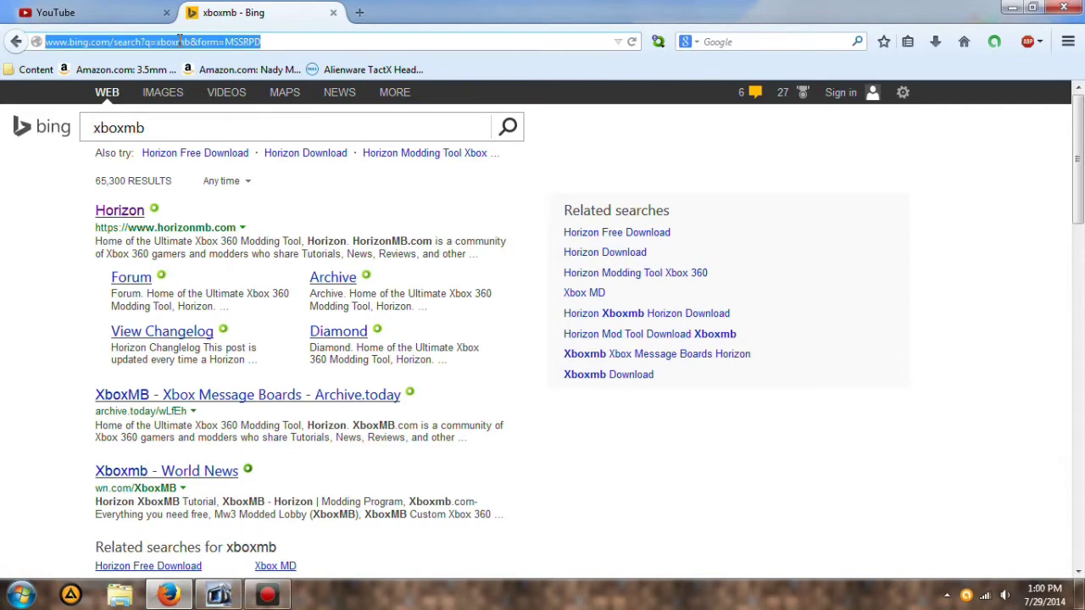
{"action": "left_click", "coordinate": [127, 212]}
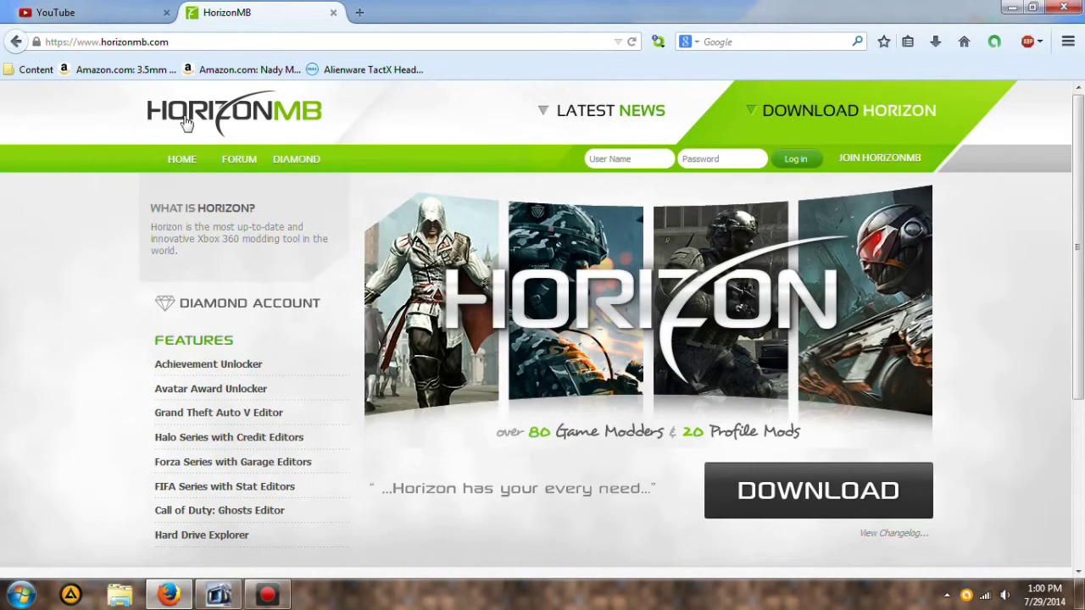
Step: Load the HorizonMB site directly by its address, horizonmb.com
{"action": "left_click", "coordinate": [193, 41]}
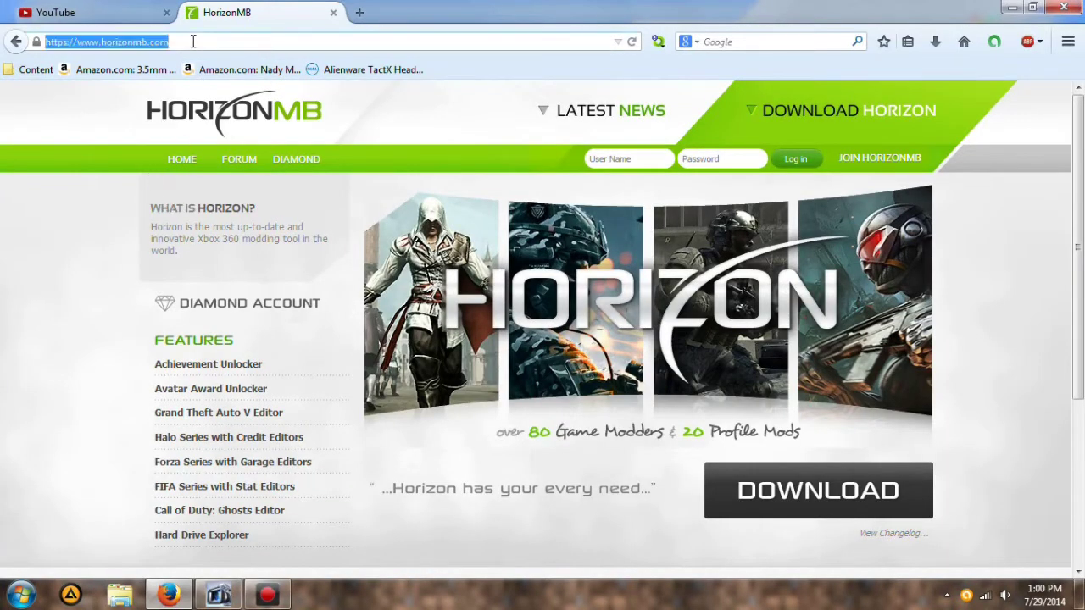
{"action": "type", "text": "hori"}
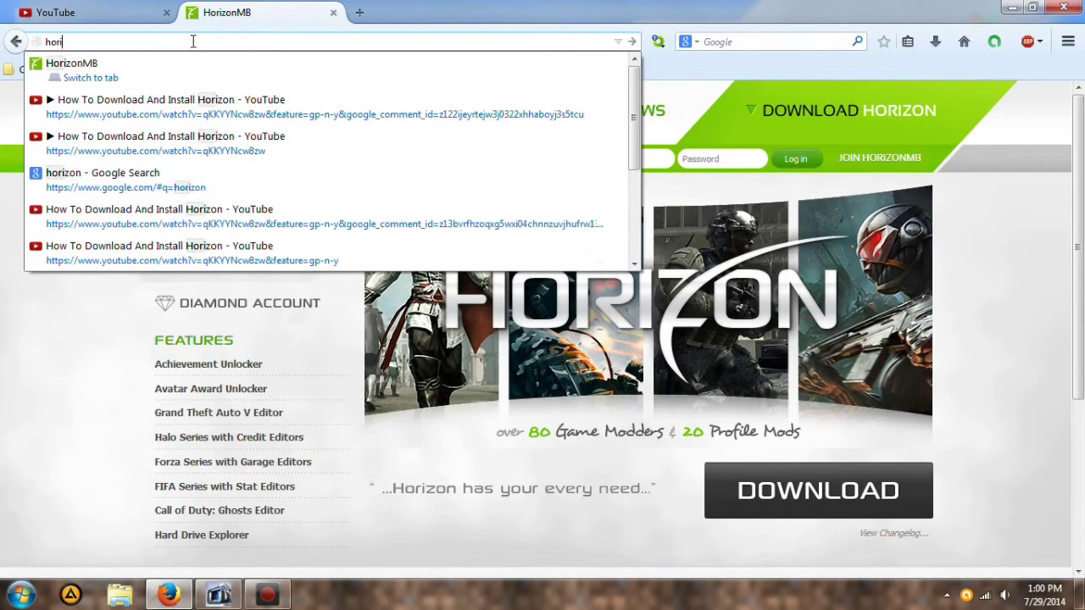
{"action": "type", "text": "zonm"}
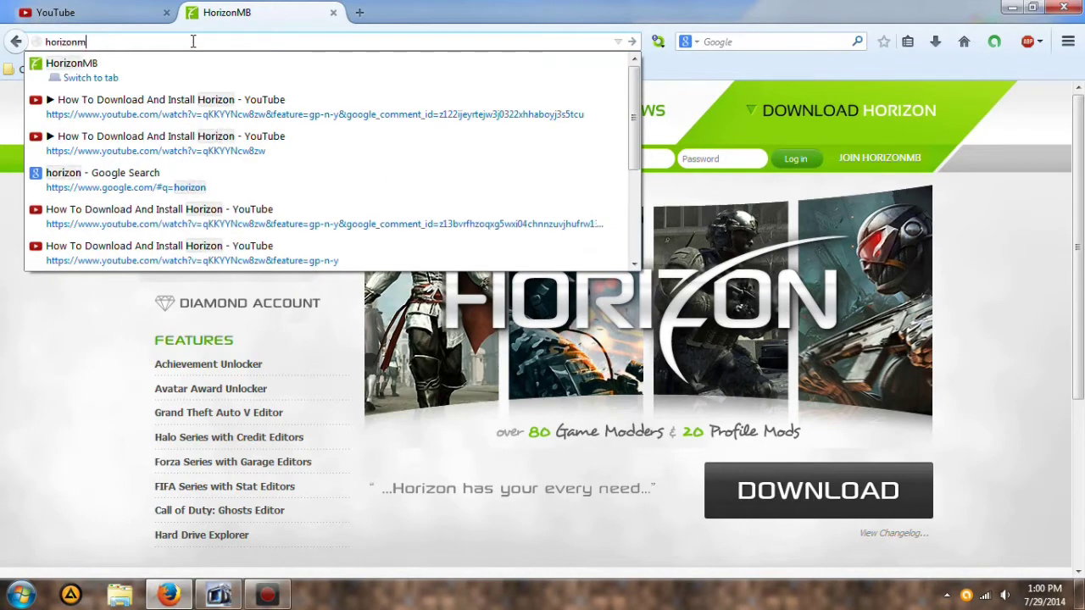
{"action": "type", "text": "b.com"}
{"action": "key", "text": "Return"}
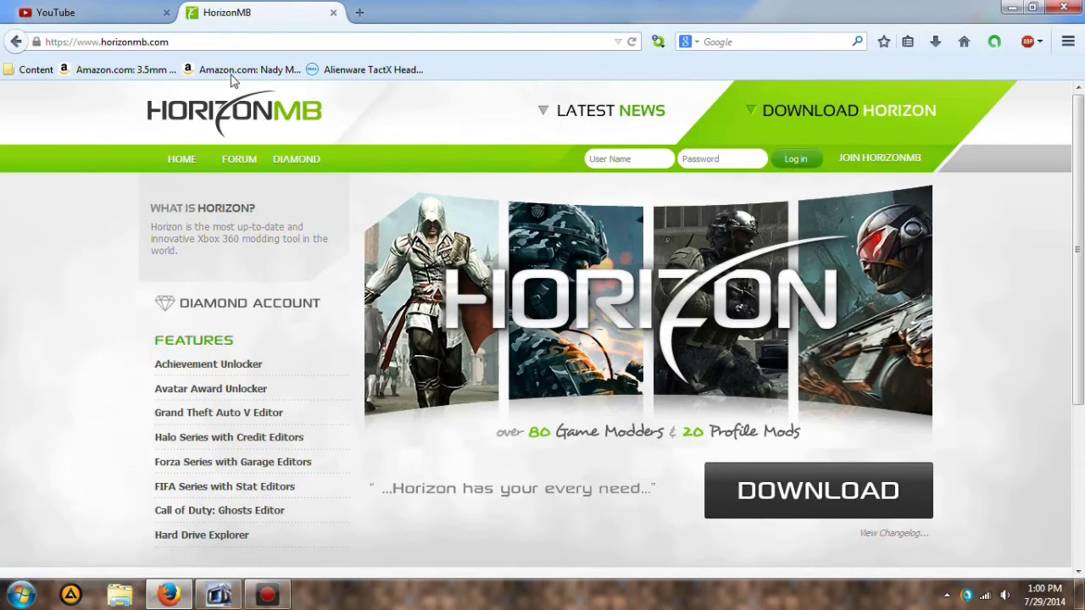
Step: Download horizon-setup.exe from the HorizonMB site and run it, adding an avast! exclusion for it
{"action": "left_click", "coordinate": [805, 129]}
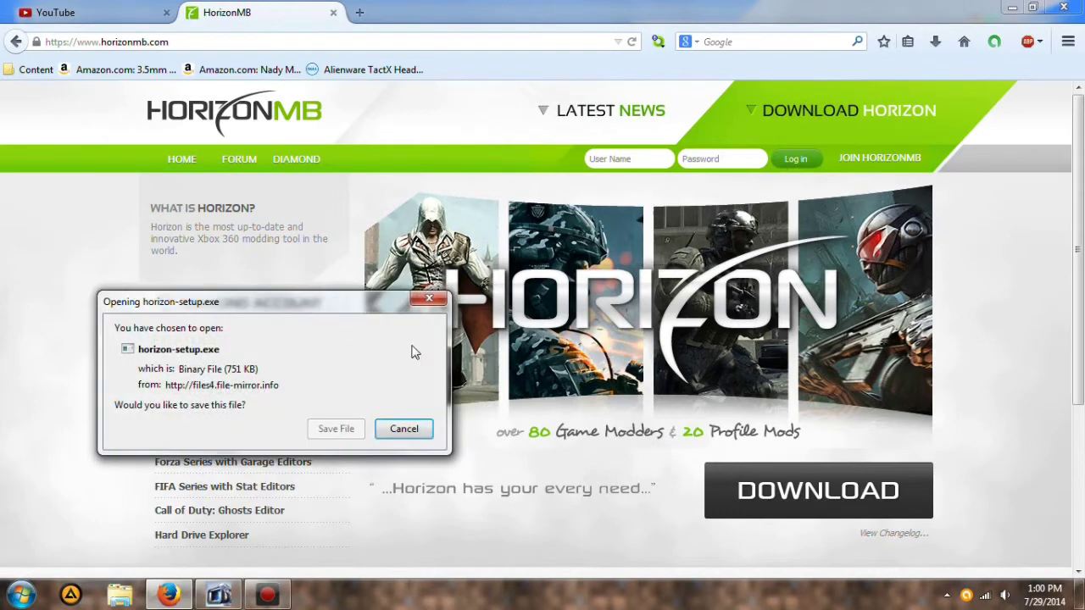
{"action": "left_click", "coordinate": [334, 428]}
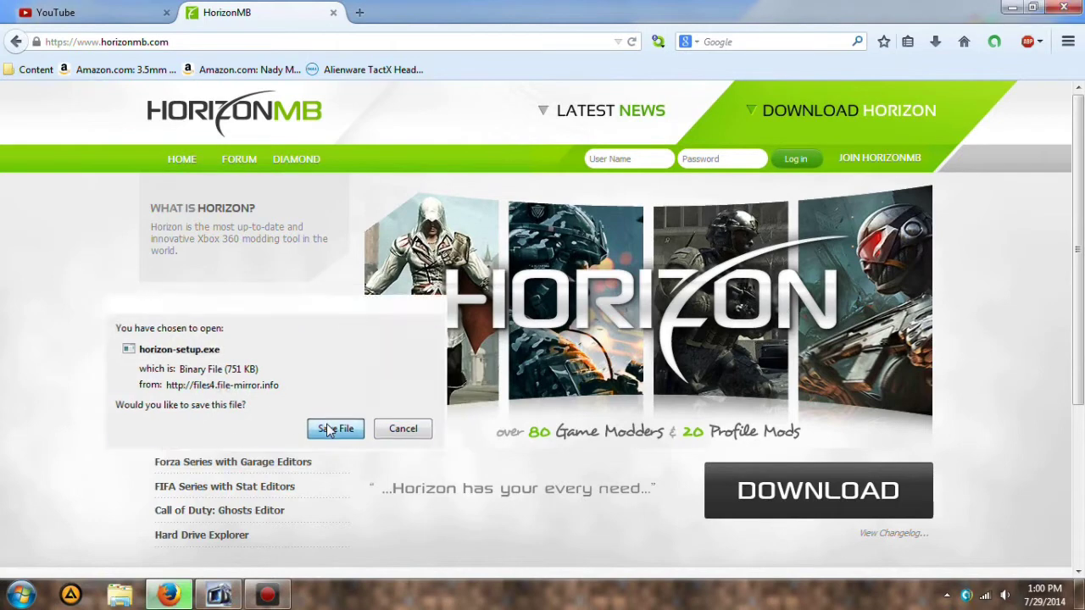
{"action": "left_click", "coordinate": [935, 41]}
{"action": "left_click", "coordinate": [860, 107]}
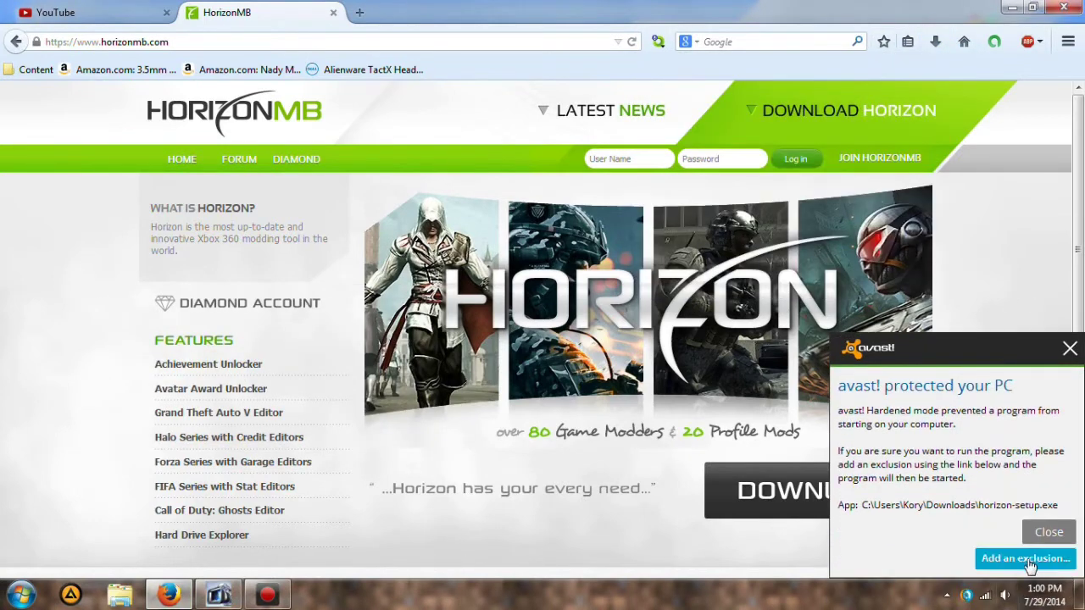
{"action": "left_click", "coordinate": [1027, 559]}
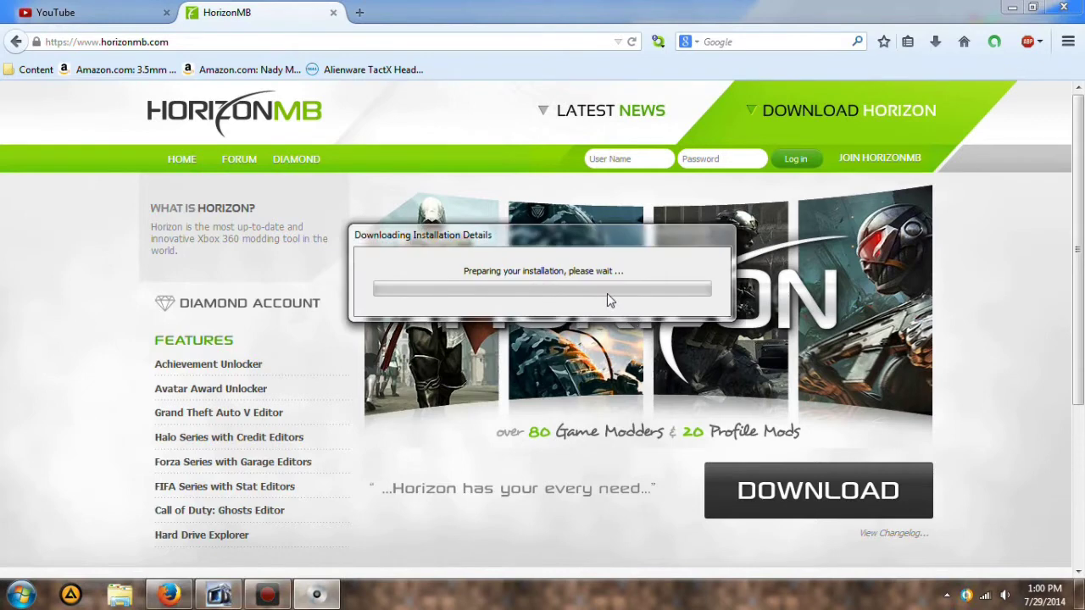
Step: Log in to HorizonMB with the account user name and password, and let the browser remember the password
{"action": "left_click", "coordinate": [642, 163]}
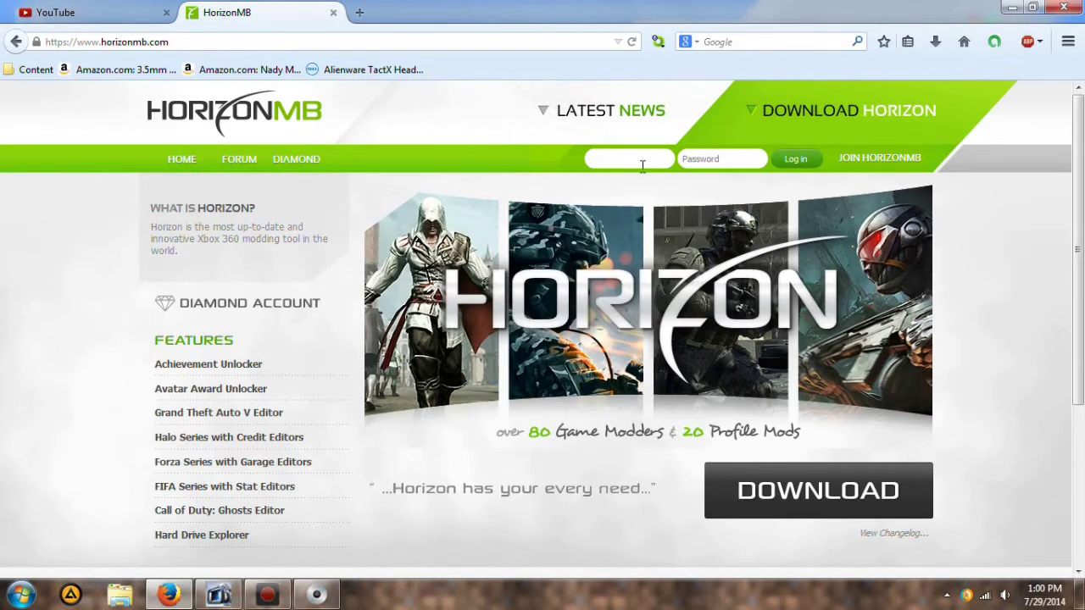
{"action": "key", "text": "Tab"}
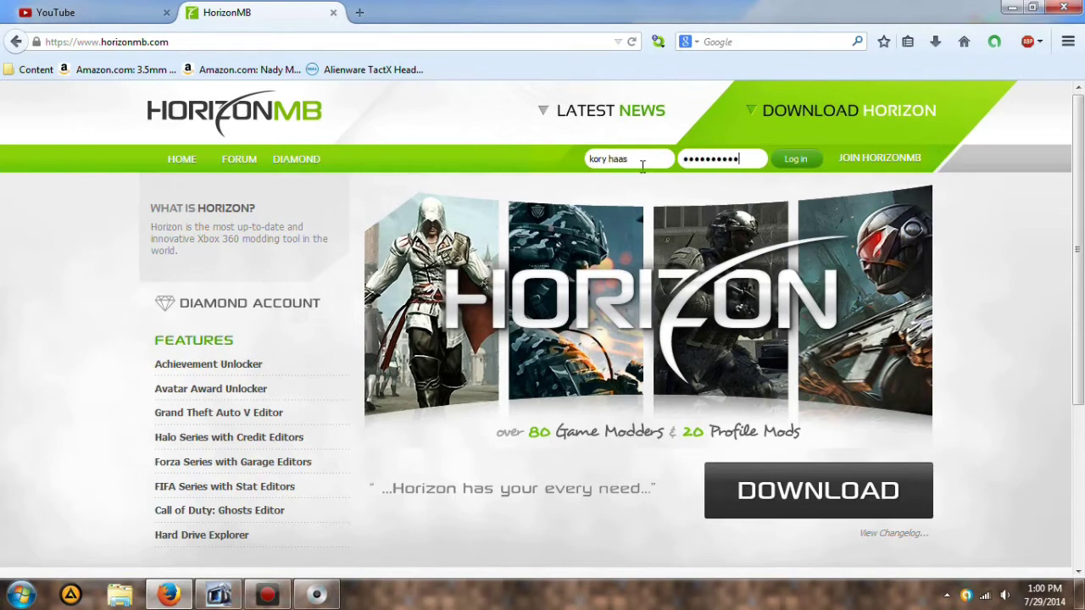
{"action": "key", "text": "Return"}
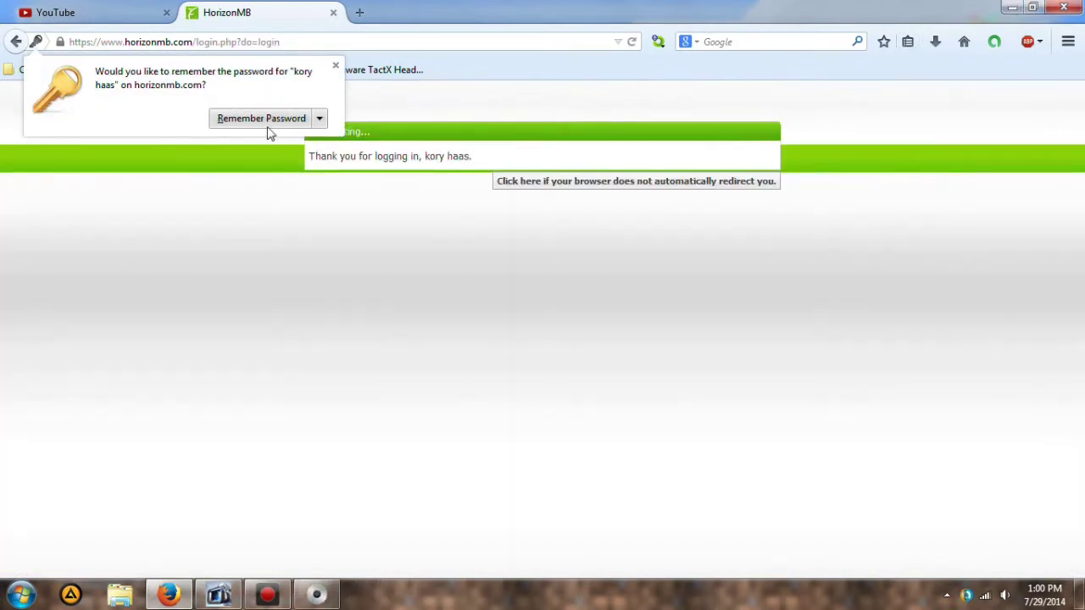
{"action": "left_click", "coordinate": [272, 123]}
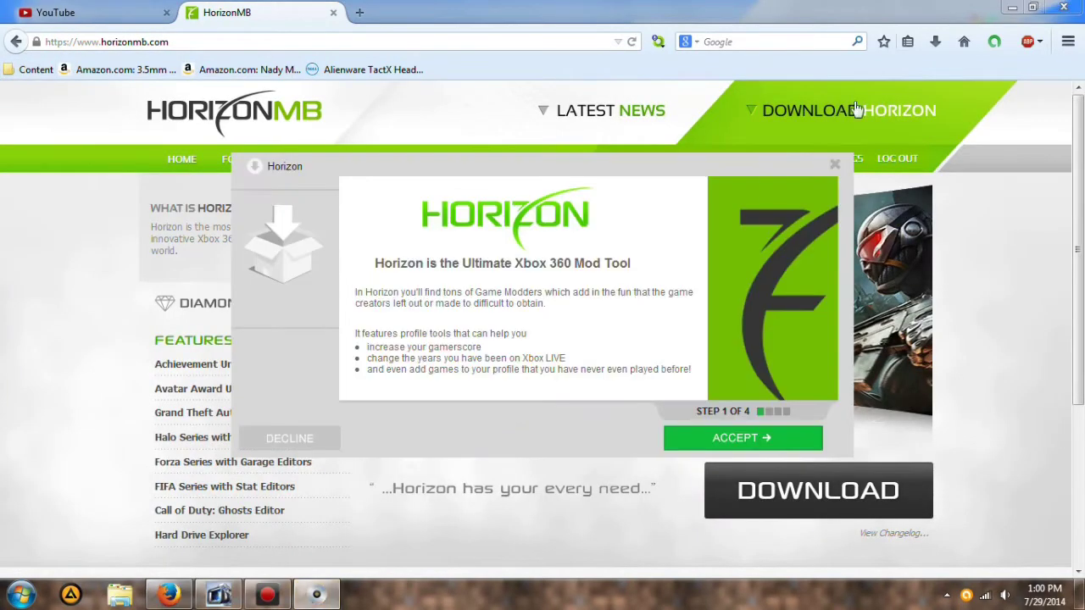
Step: Minimize the browser, accept the Horizon installer's first page and decline the bundled offers, including Search Protect and TidyNetwork
{"action": "left_click", "coordinate": [1012, 7]}
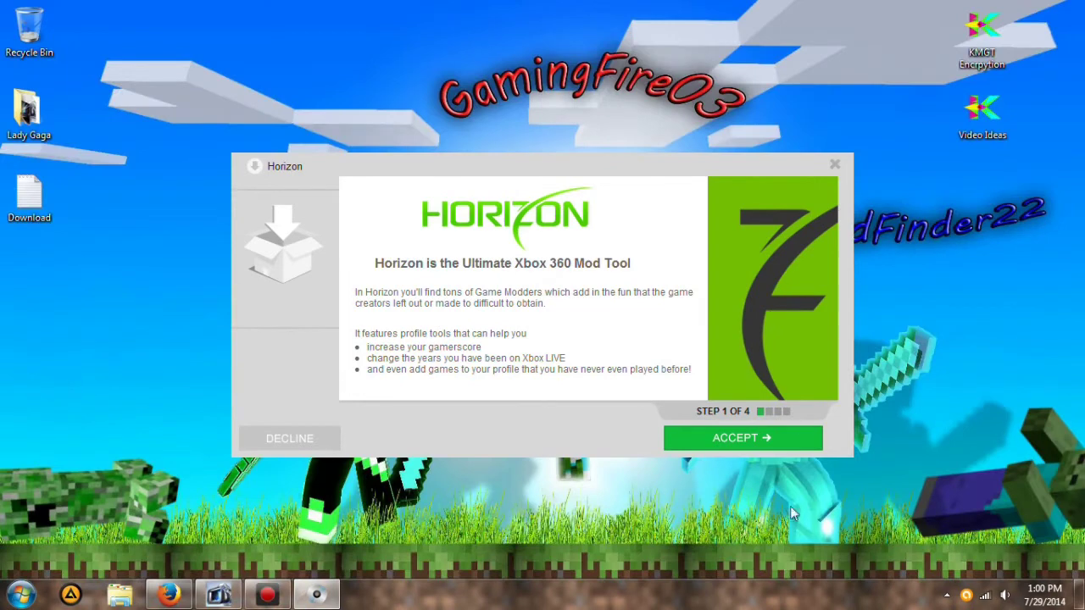
{"action": "left_click", "coordinate": [741, 441]}
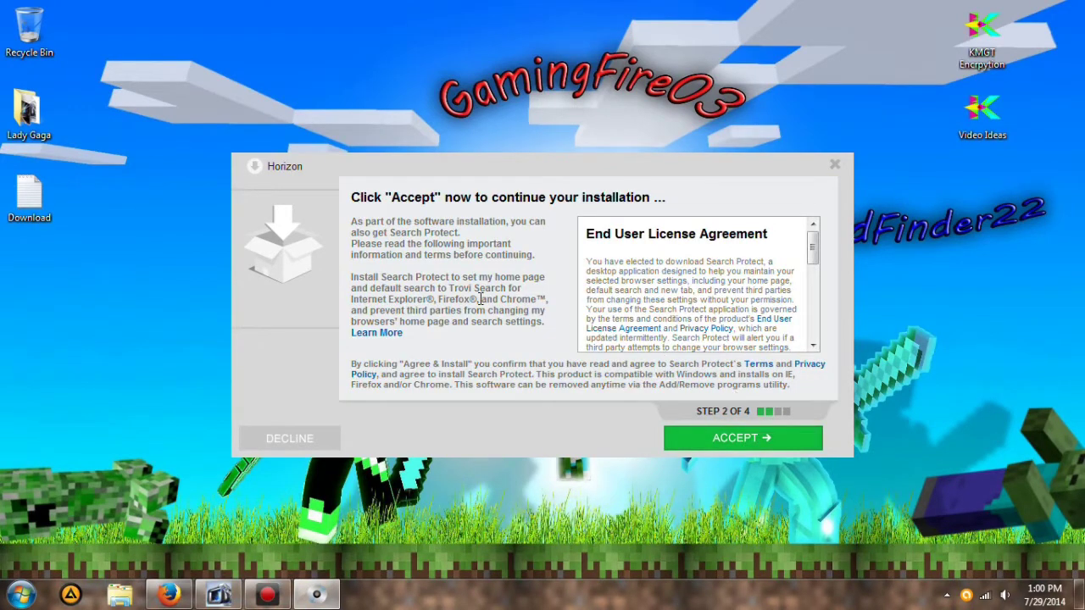
{"action": "left_click_drag", "start_coordinate": [379, 229], "coordinate": [465, 234]}
{"action": "left_click", "coordinate": [464, 234]}
{"action": "left_click", "coordinate": [320, 439]}
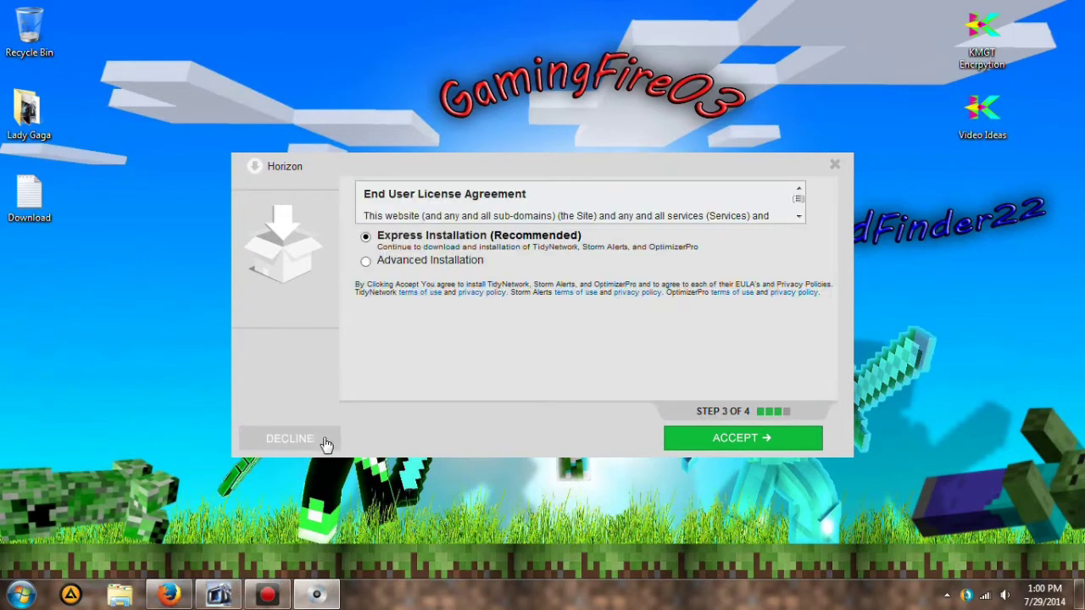
{"action": "left_click", "coordinate": [325, 440]}
{"action": "left_click", "coordinate": [323, 441]}
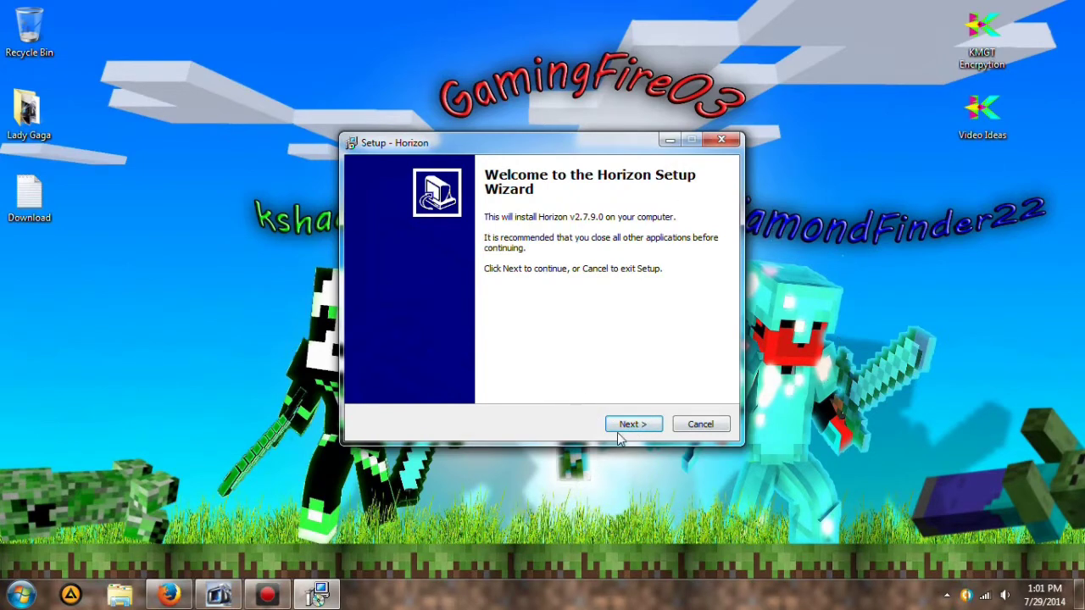
Step: Install Horizon v2.7.9.0 with the default destination and Start Menu folder, and finish the setup wizard
{"action": "left_click", "coordinate": [646, 429]}
{"action": "left_click", "coordinate": [646, 428]}
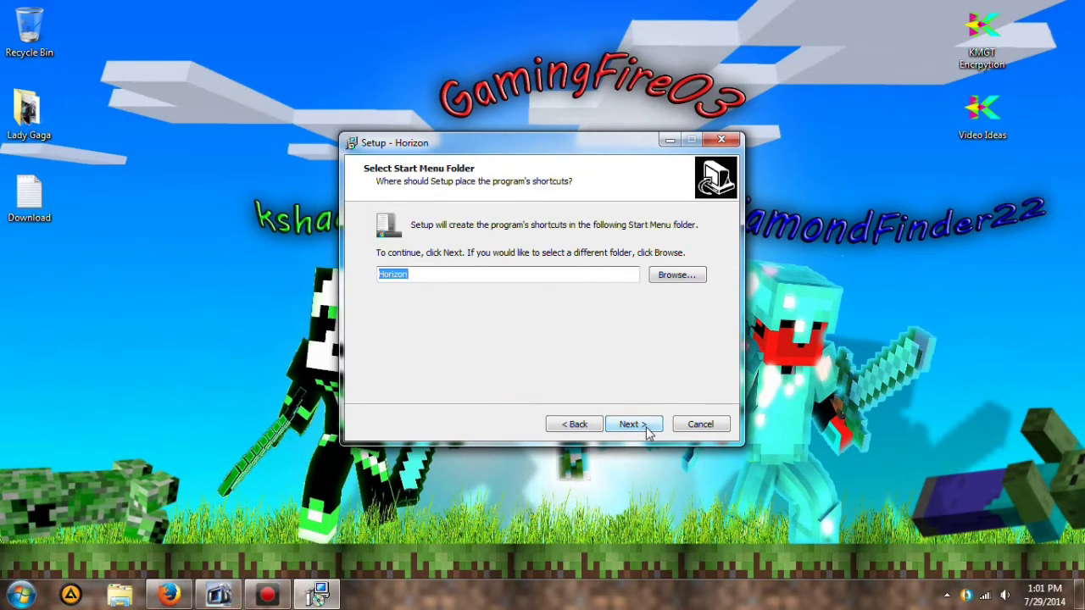
{"action": "left_click", "coordinate": [646, 428]}
{"action": "left_click", "coordinate": [647, 429]}
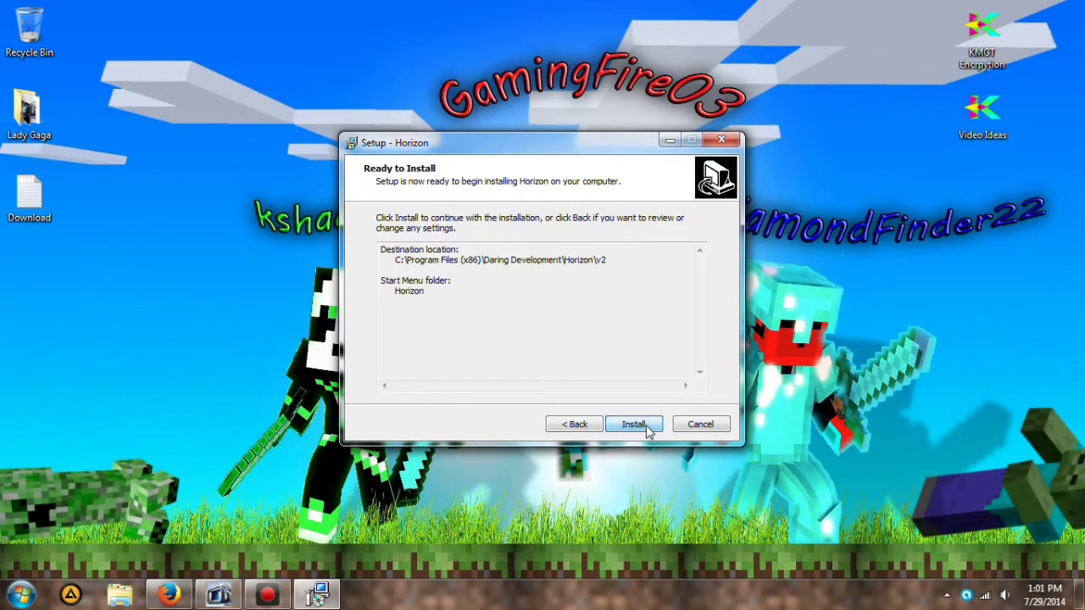
{"action": "left_click", "coordinate": [646, 429]}
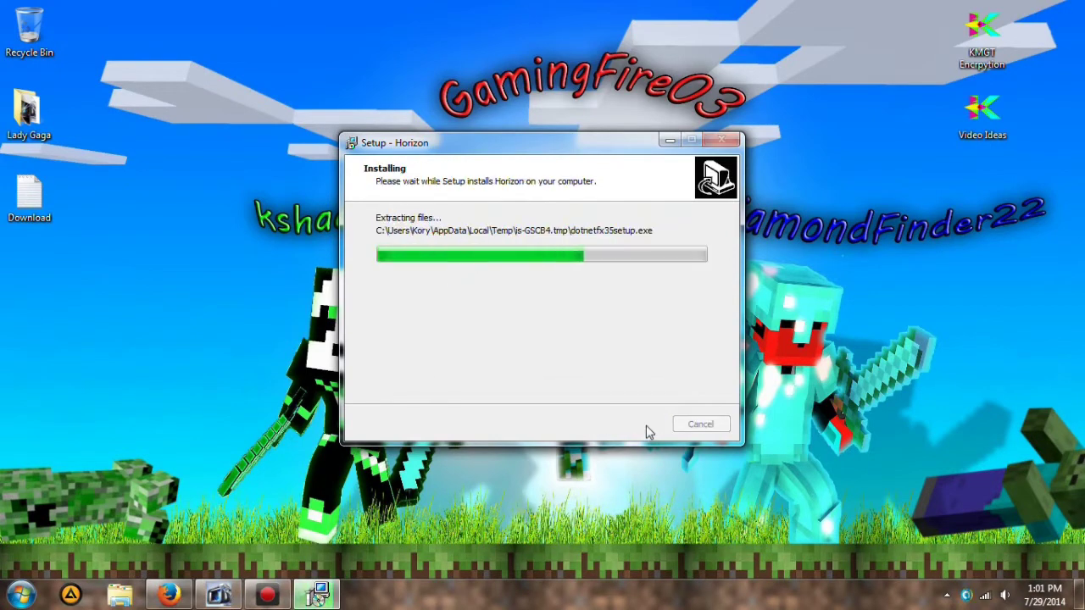
{"action": "left_click", "coordinate": [634, 425]}
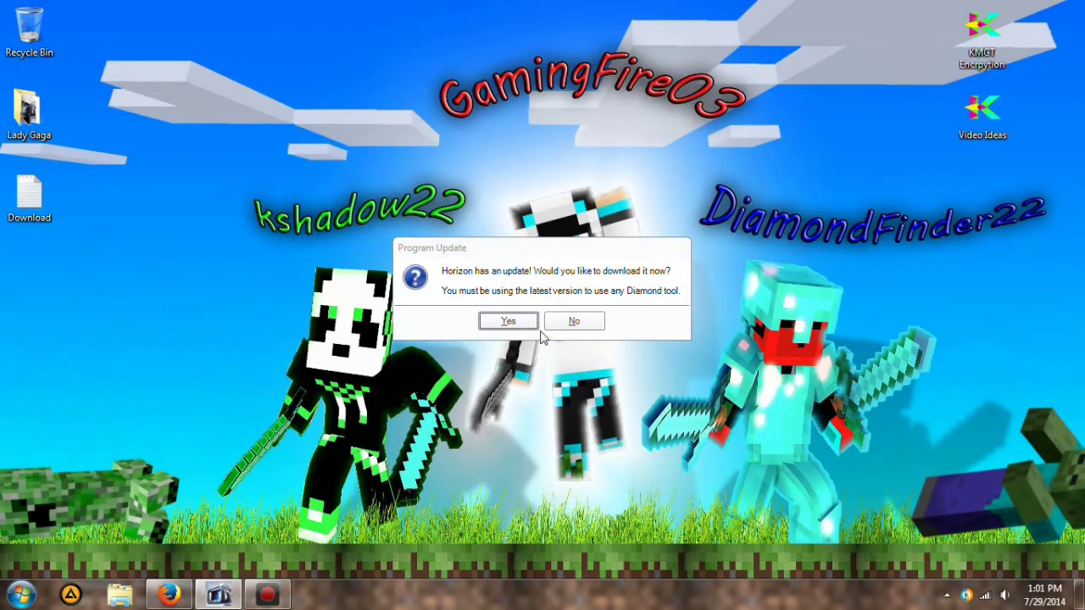
Step: Accept the Horizon update download, close the blank and HorizonMB tabs, and show the browser's recent downloads
{"action": "left_click", "coordinate": [519, 325]}
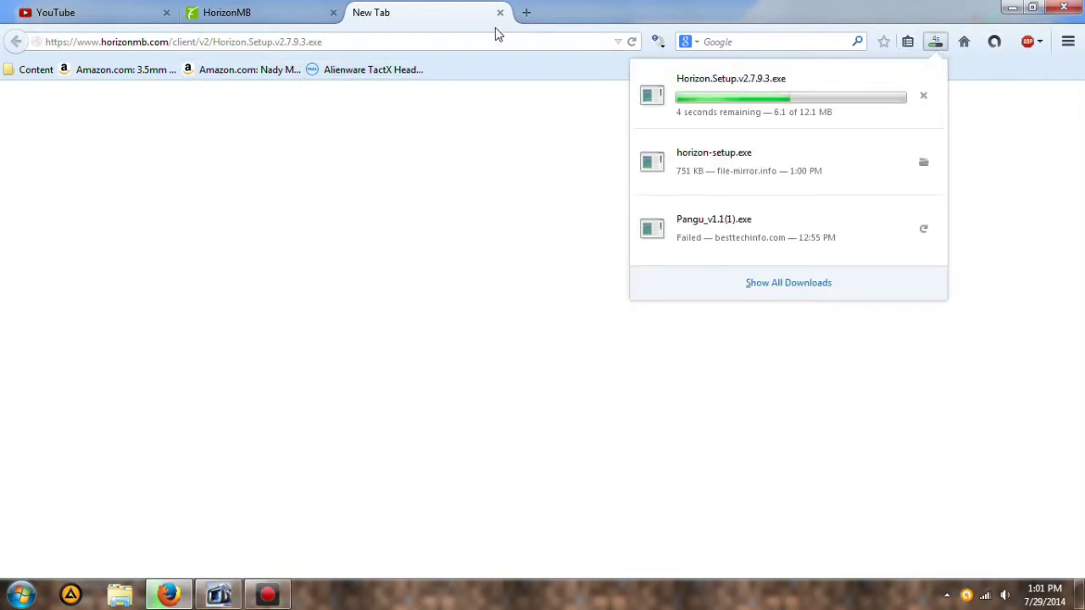
{"action": "left_click", "coordinate": [499, 13]}
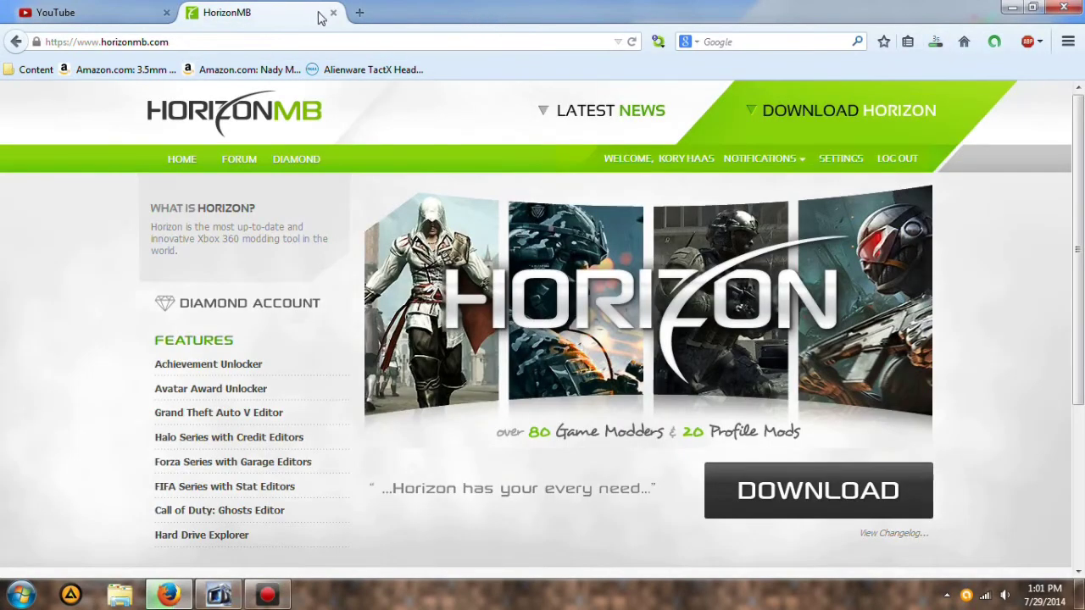
{"action": "left_click", "coordinate": [333, 14]}
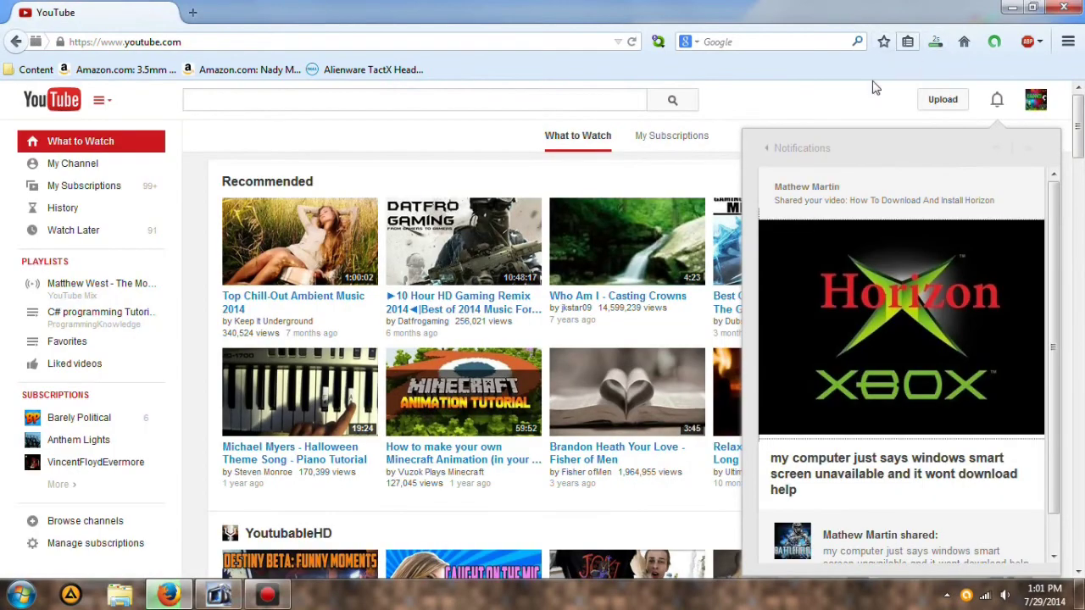
{"action": "left_click", "coordinate": [999, 102]}
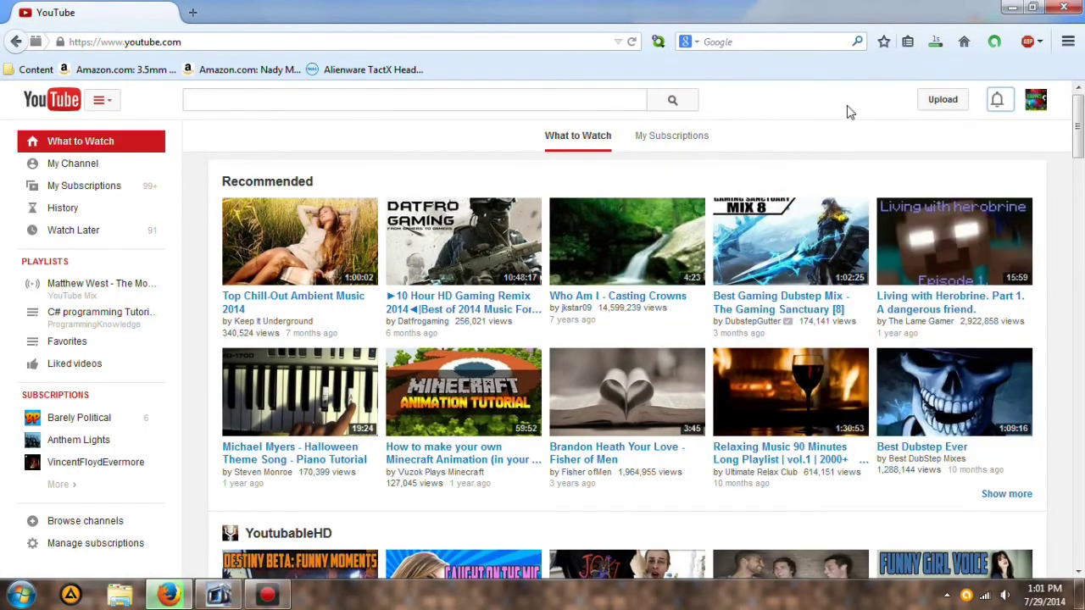
{"action": "left_click", "coordinate": [935, 41]}
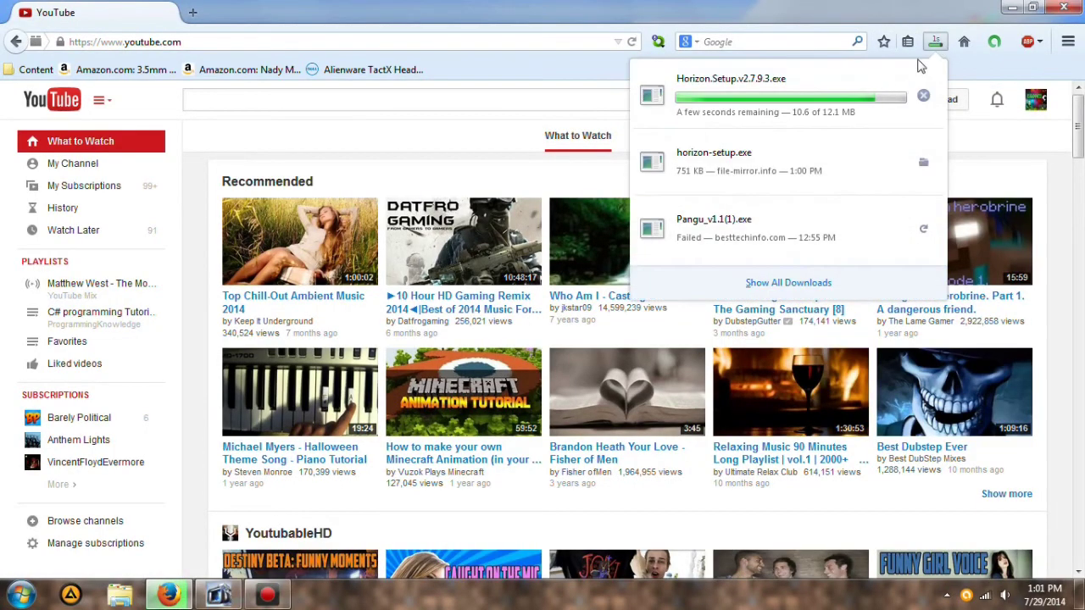
Step: Reopen the browser's recent downloads, launch Horizon.Setup.v2.7.9.3.exe and allow it to run
{"action": "left_click", "coordinate": [972, 133]}
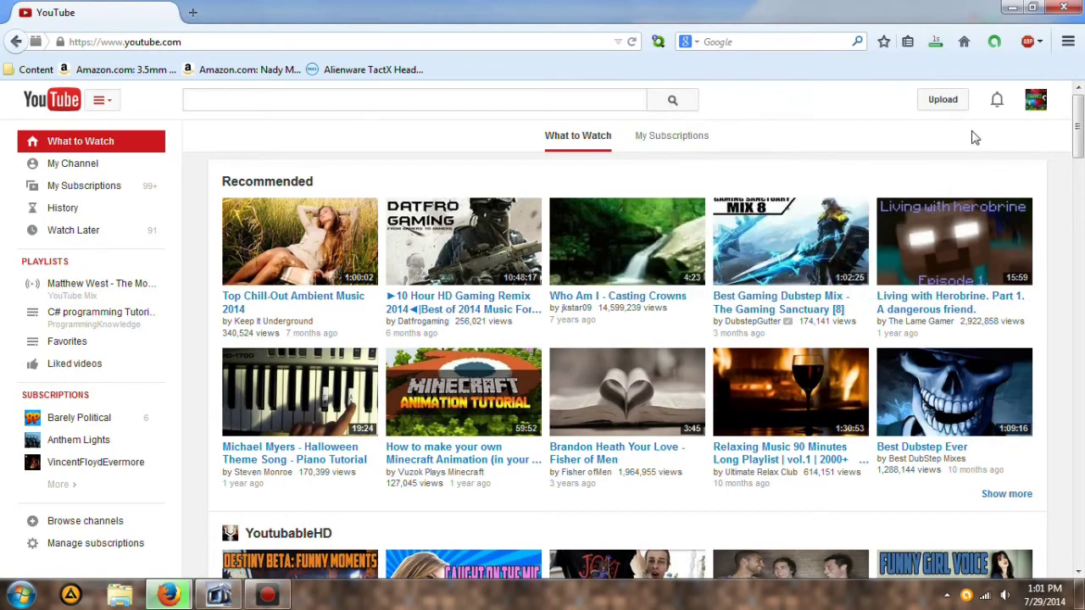
{"action": "left_click", "coordinate": [934, 45]}
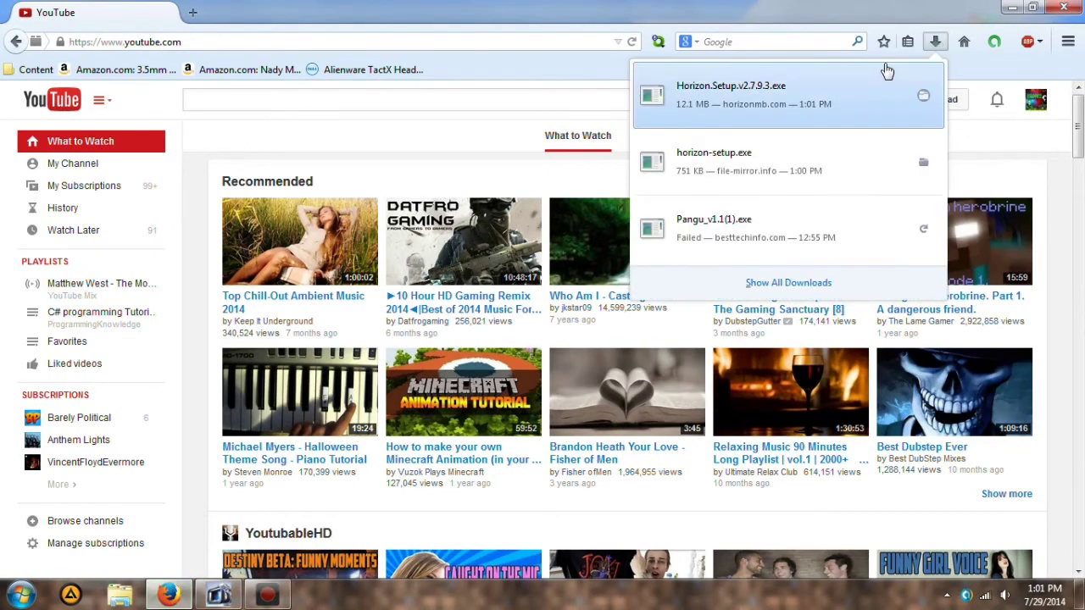
{"action": "left_click", "coordinate": [886, 71]}
{"action": "left_click", "coordinate": [590, 308]}
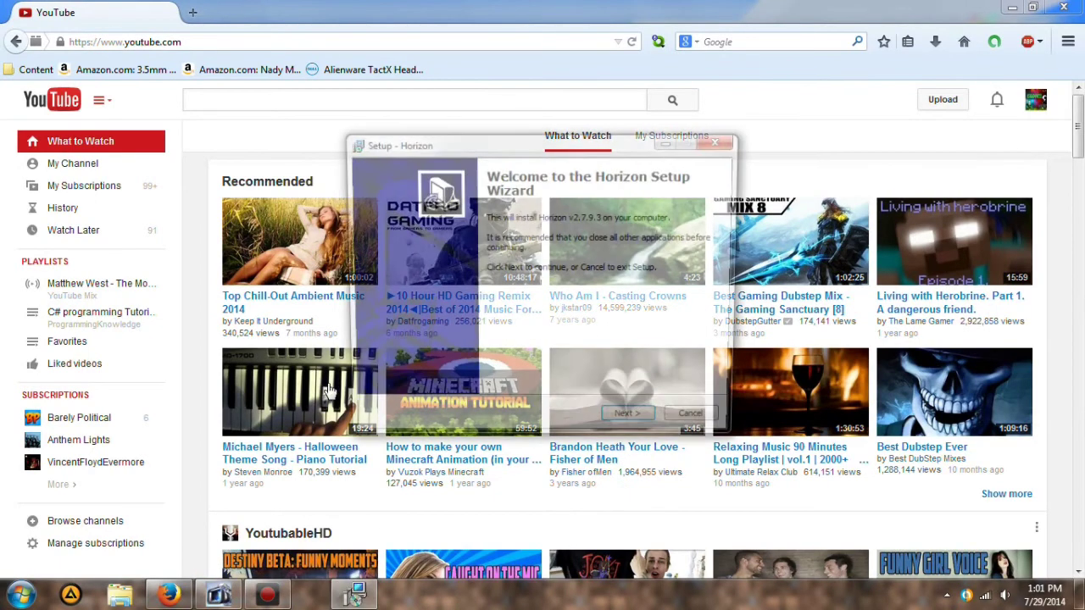
Step: Install Horizon v2.7.9.3 with the default destination and the Horizon Start Menu folder, and finish the setup wizard
{"action": "left_click", "coordinate": [632, 426]}
{"action": "left_click", "coordinate": [633, 427]}
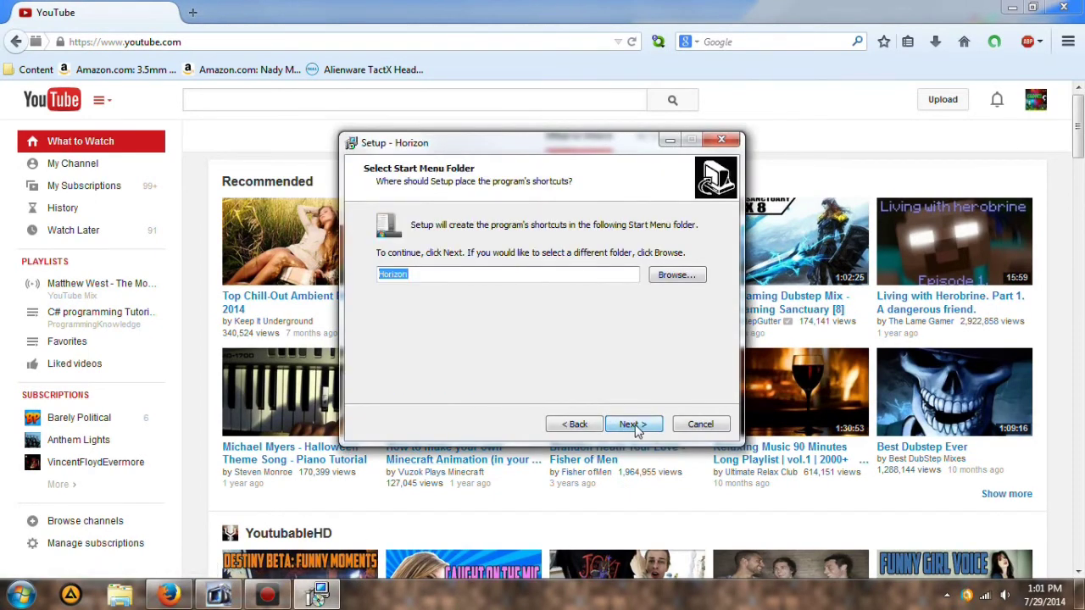
{"action": "left_click", "coordinate": [636, 426]}
{"action": "left_click", "coordinate": [637, 427]}
{"action": "left_click", "coordinate": [636, 426]}
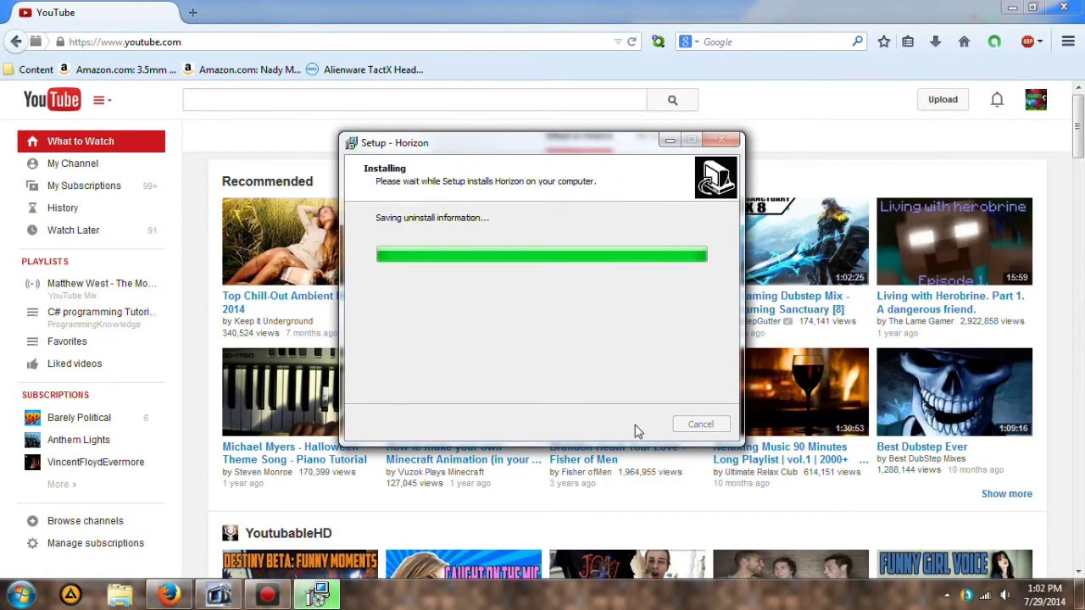
{"action": "left_click", "coordinate": [634, 427]}
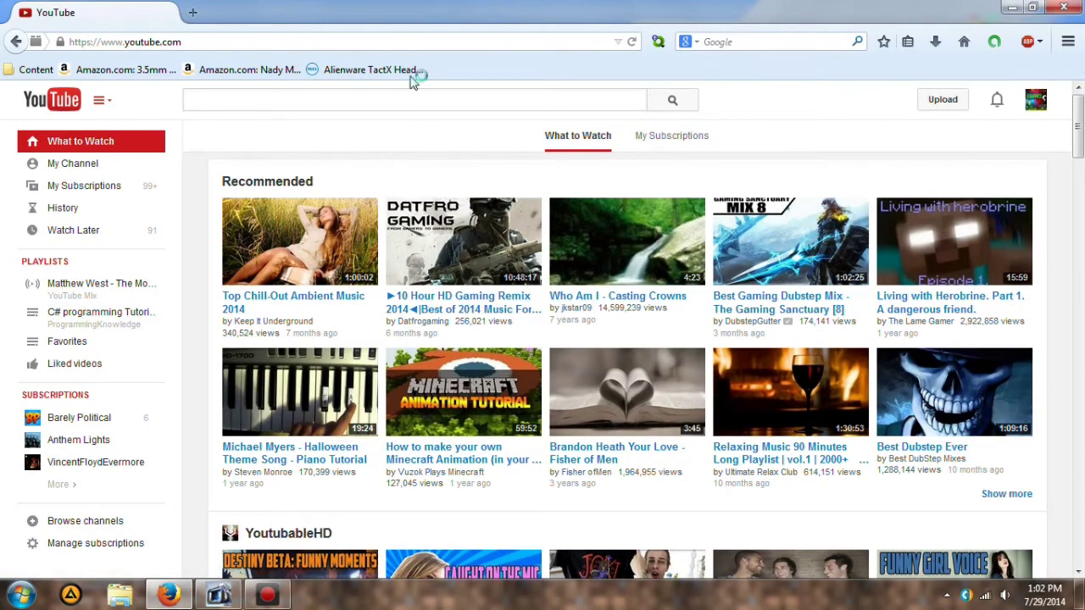
Step: Minimize the browser and move the KMGT Encrpytion and Video Ideas desktop icons together to the desktop's outer edge
{"action": "left_click", "coordinate": [1017, 10]}
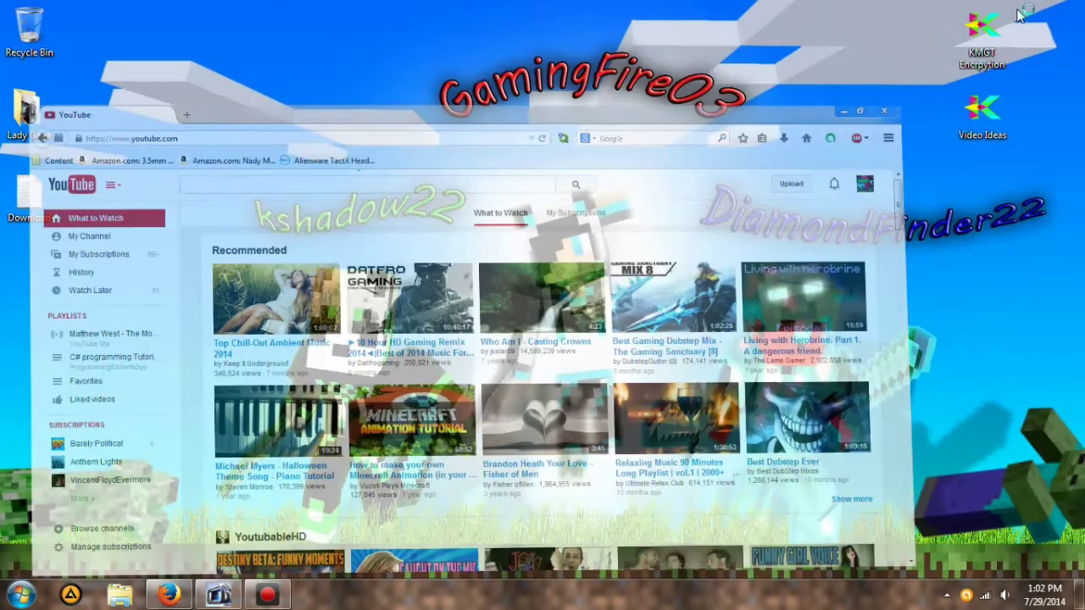
{"action": "left_click_drag", "start_coordinate": [1023, 156], "coordinate": [945, 17]}
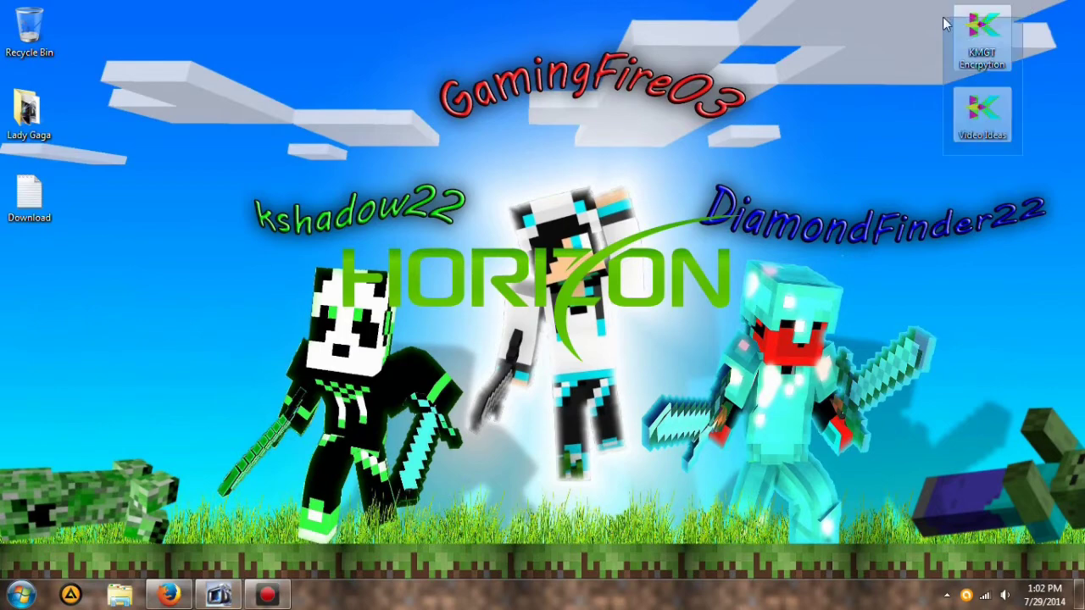
{"action": "left_click_drag", "start_coordinate": [982, 111], "coordinate": [1042, 110]}
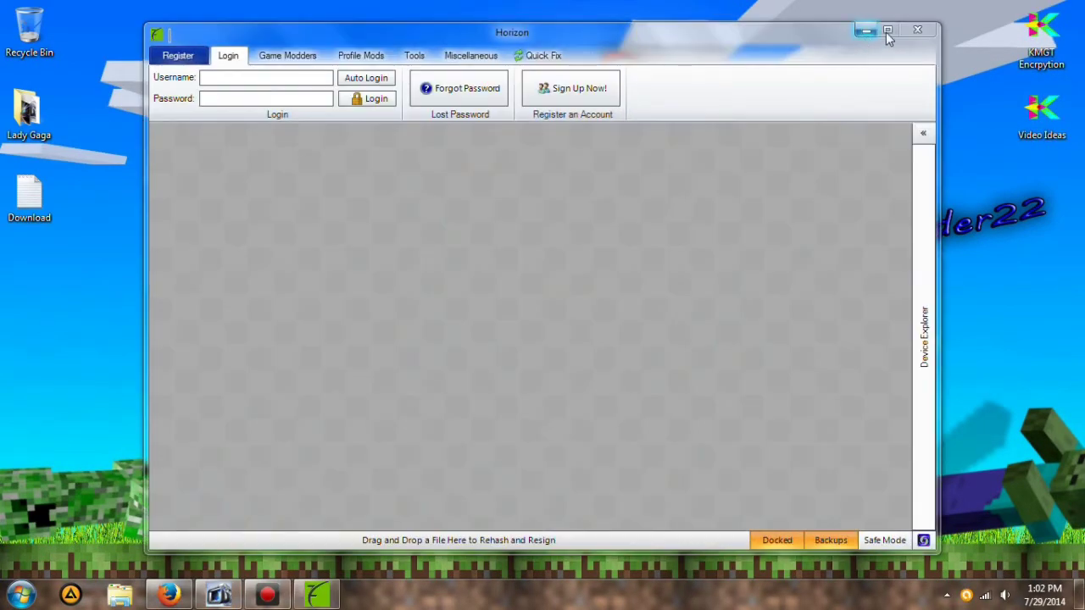
Step: Maximize the Horizon window and log in with the account user name and password
{"action": "left_click", "coordinate": [887, 32]}
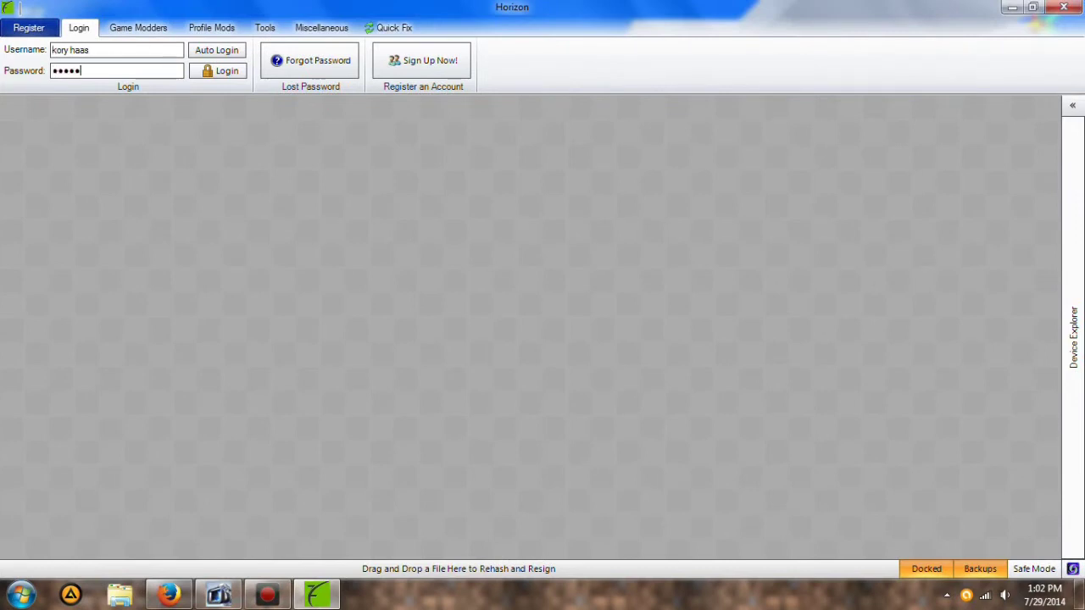
{"action": "type", "text": "*****"}
{"action": "key", "text": "Return"}
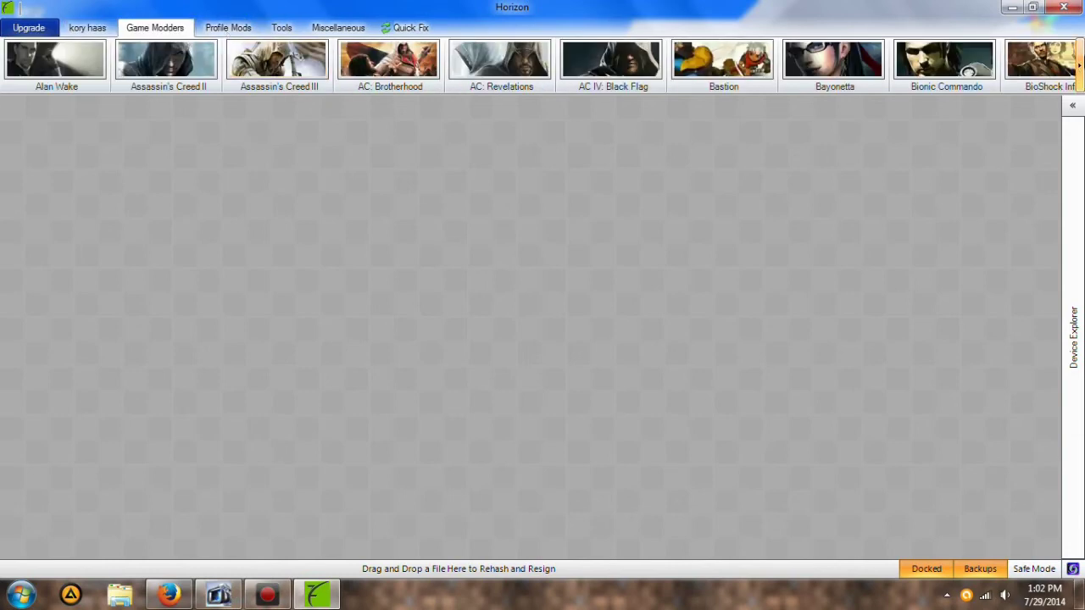
Step: Examine the game modders, profile mods, tools, miscellaneous features and account login options, returning to the start of the game modders list
{"action": "mouse_move", "coordinate": [1080, 64]}
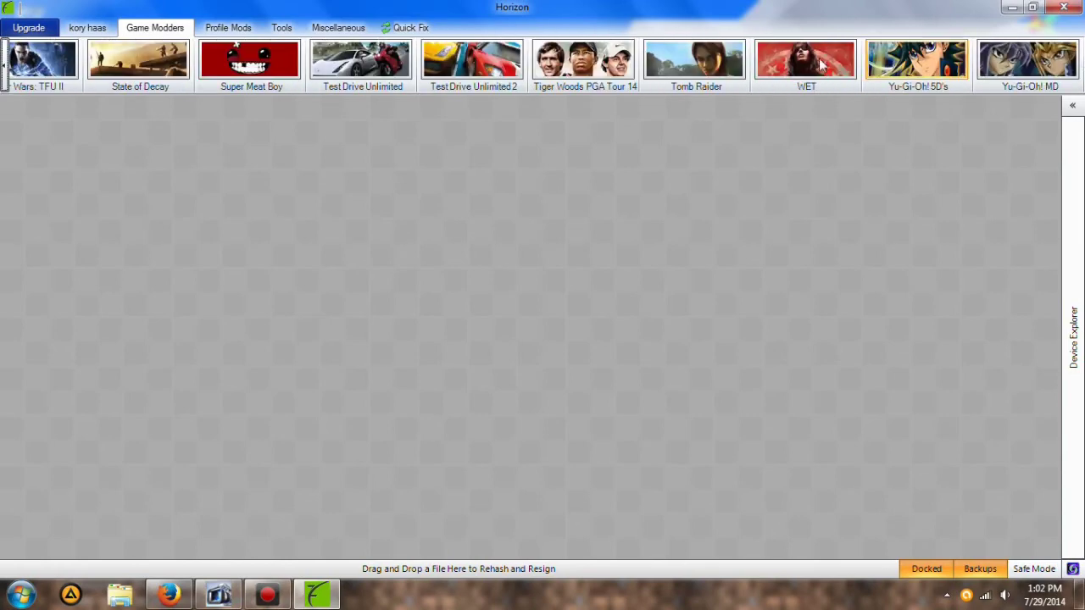
{"action": "left_click", "coordinate": [234, 28]}
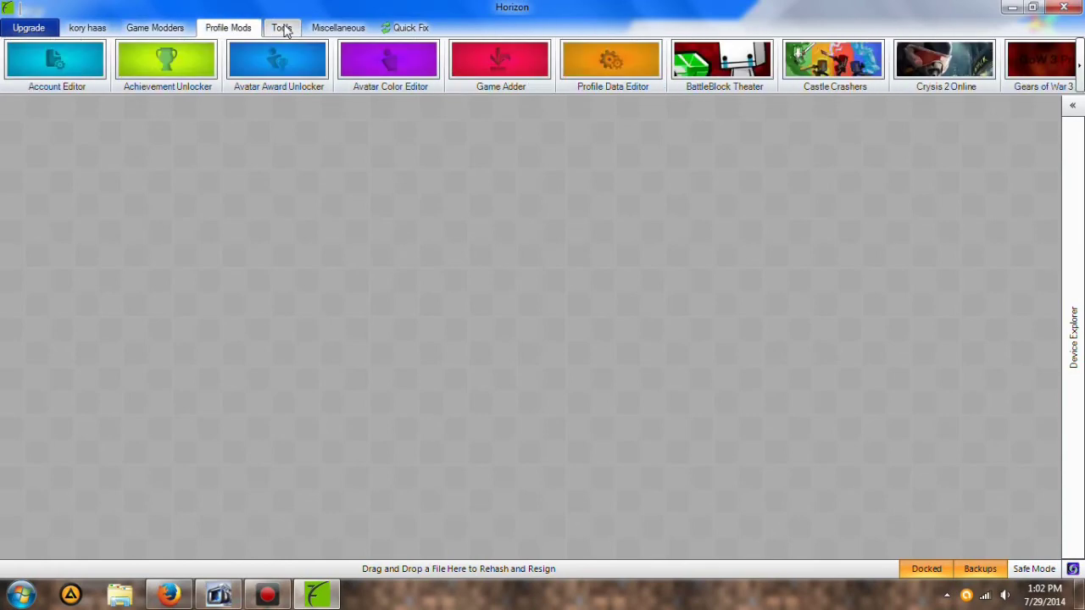
{"action": "left_click", "coordinate": [283, 28]}
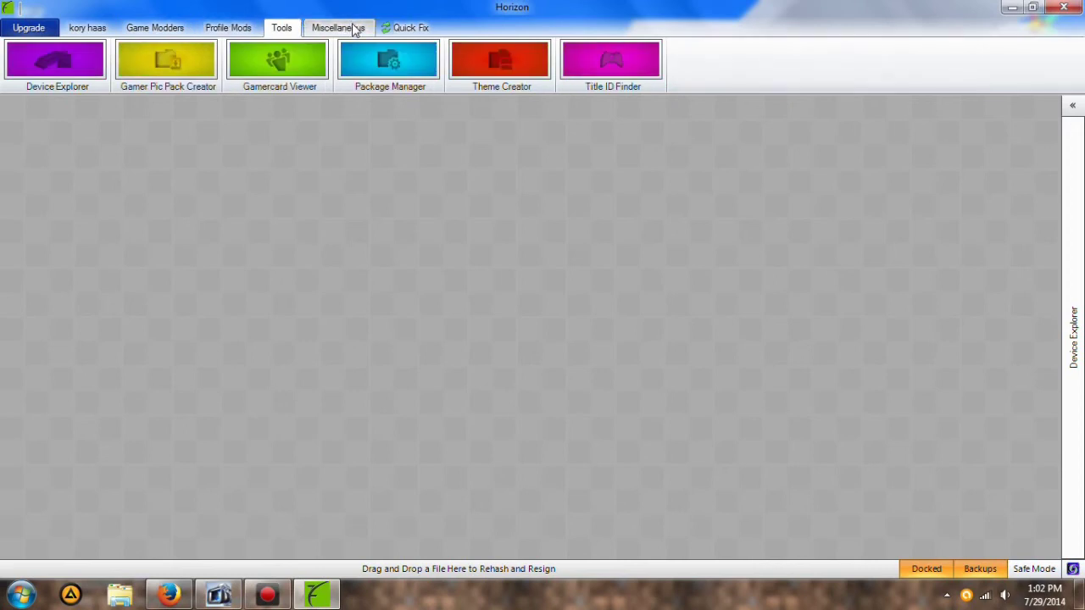
{"action": "left_click", "coordinate": [347, 27]}
{"action": "left_click", "coordinate": [94, 30]}
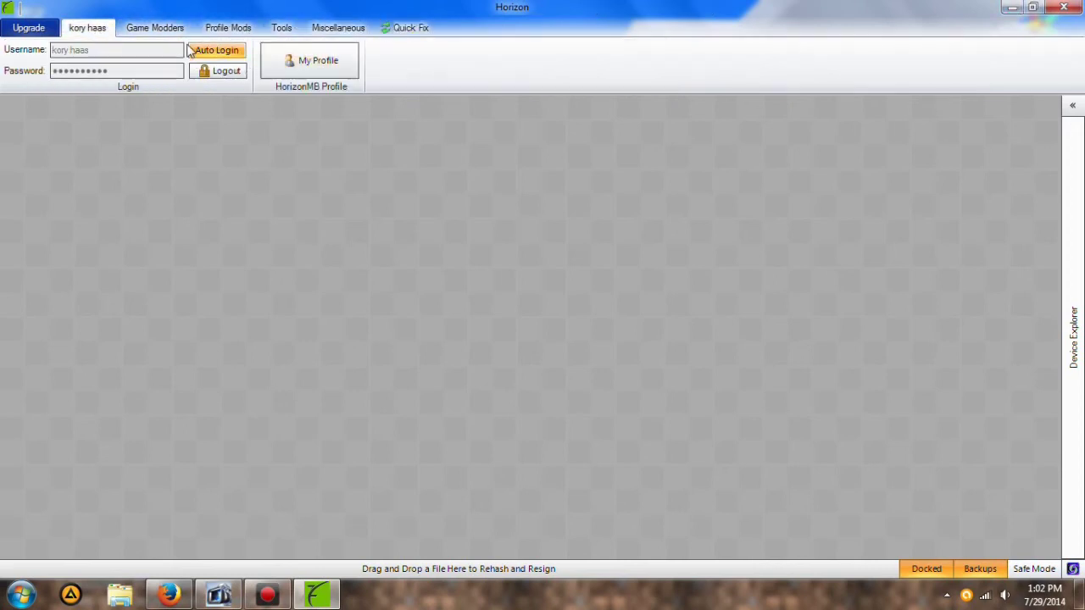
{"action": "left_click", "coordinate": [166, 31]}
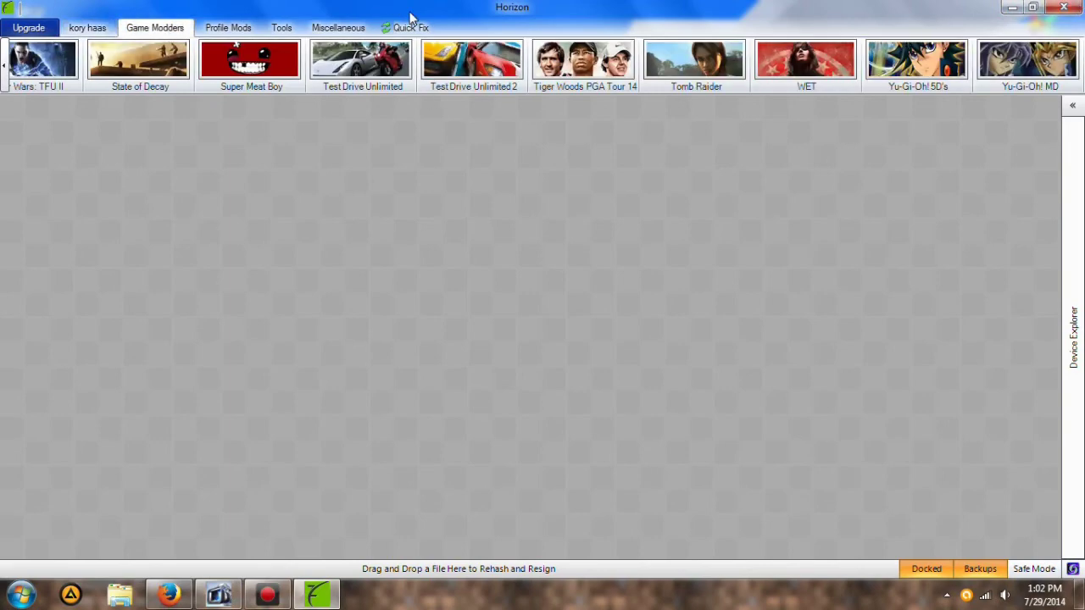
{"action": "left_click_drag", "start_coordinate": [412, 17], "coordinate": [504, 10]}
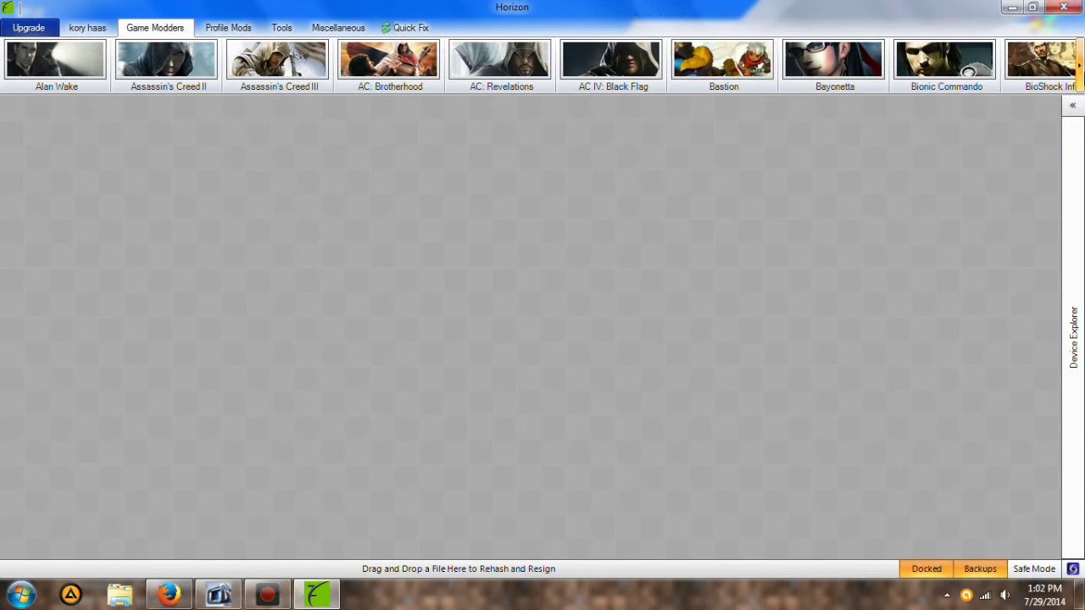
{"action": "left_click", "coordinate": [1080, 64]}
{"action": "left_click", "coordinate": [4, 68]}
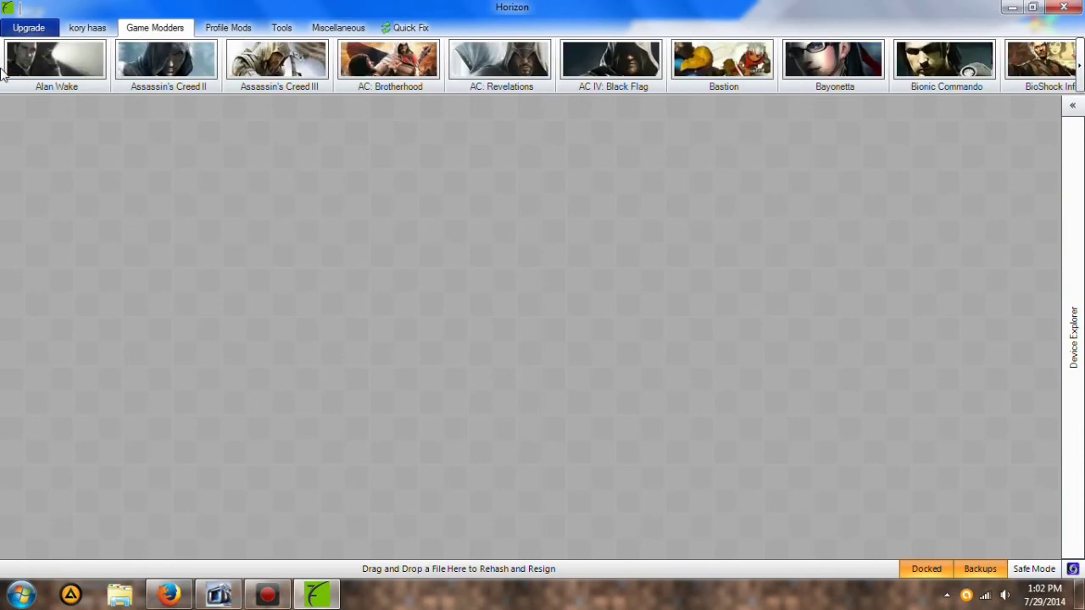